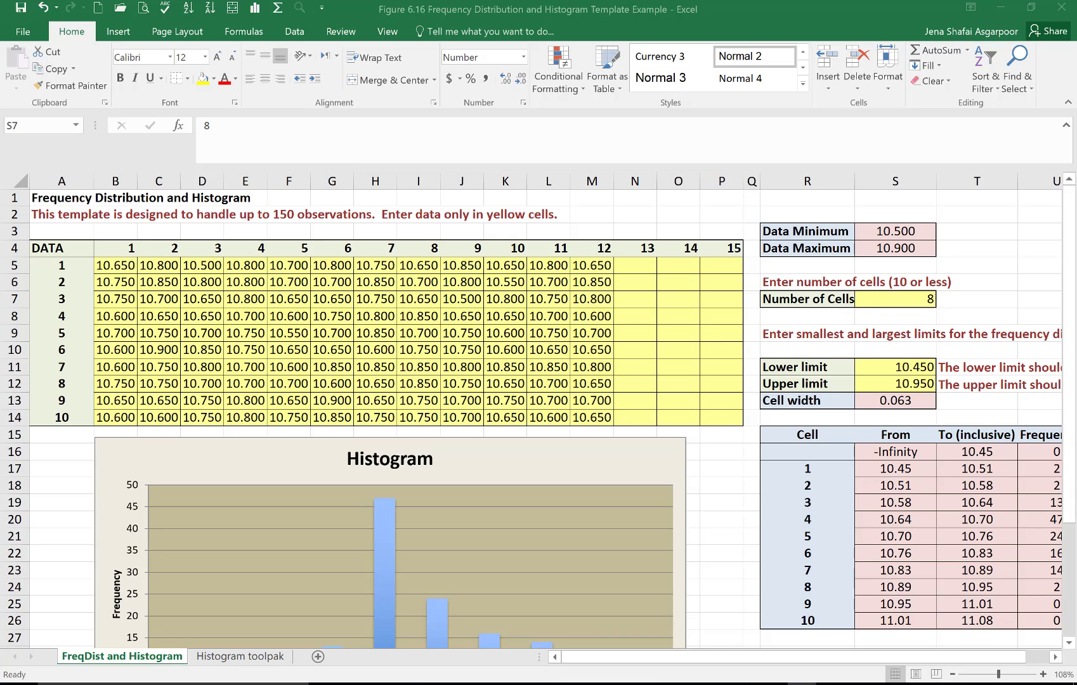
{"action": "left_click", "coordinate": [734, 652]}
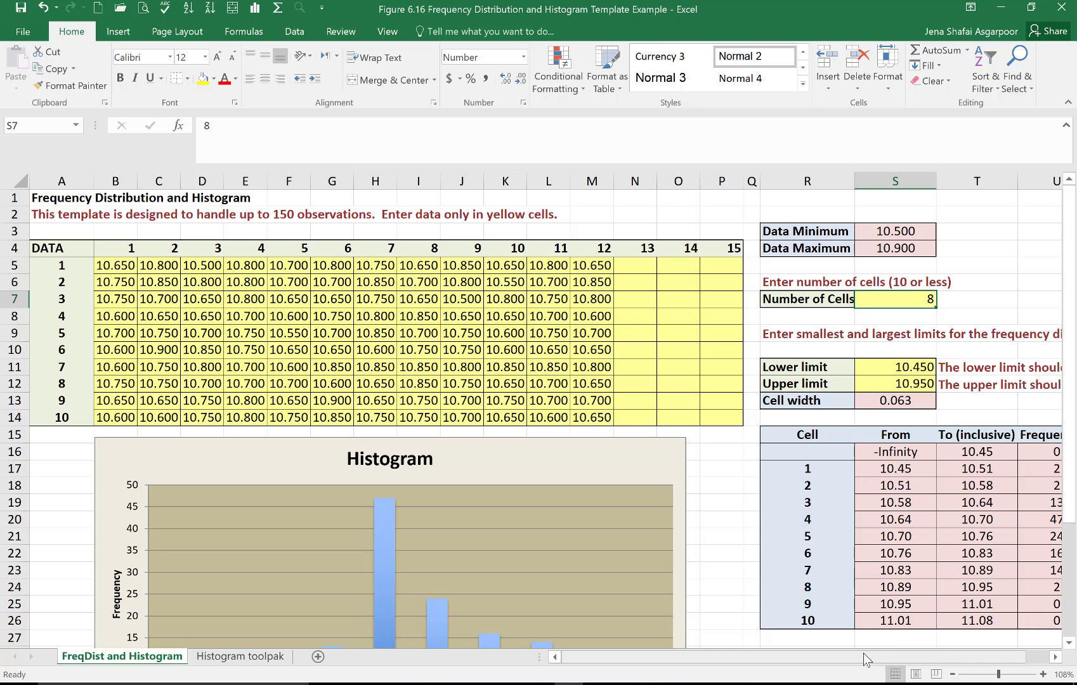
{"action": "mouse_move", "coordinate": [856, 665]}
{"action": "left_mouse_down"}
{"action": "mouse_move", "coordinate": [938, 663]}
{"action": "mouse_move", "coordinate": [837, 659]}
{"action": "left_mouse_up"}
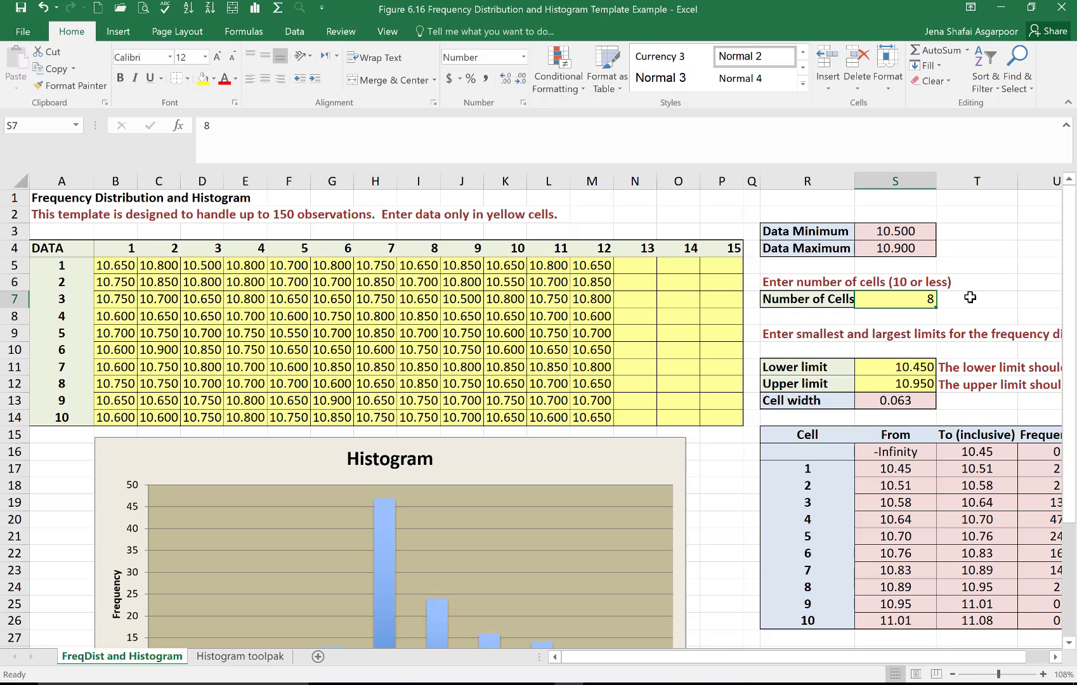
{"action": "left_click_drag", "start_coordinate": [1066, 299], "coordinate": [1065, 403]}
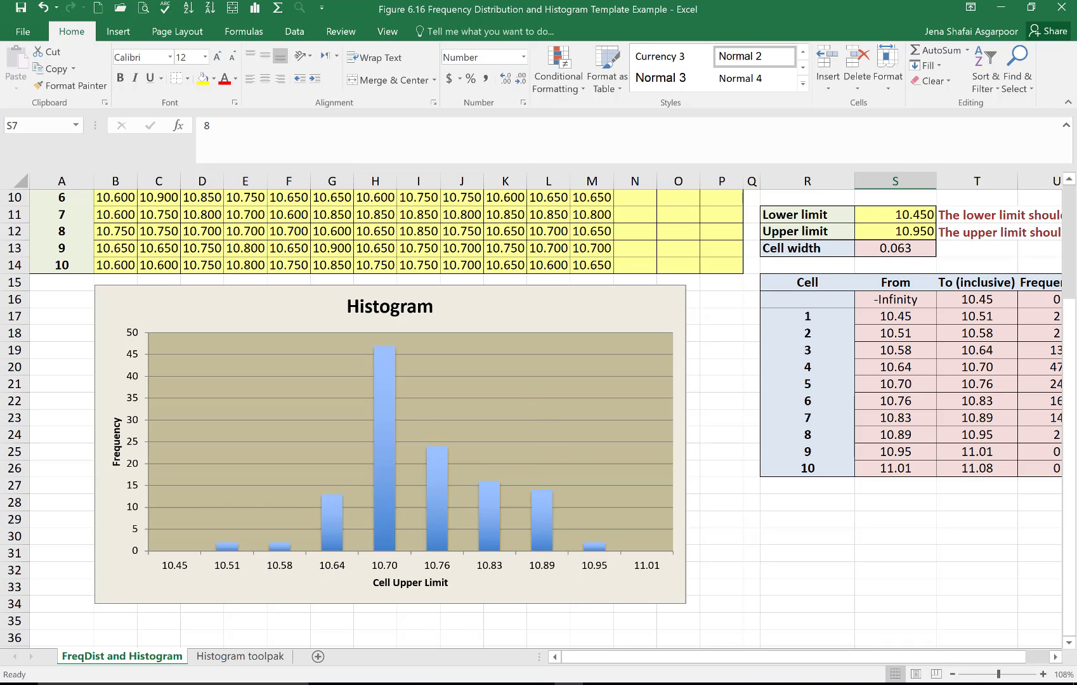
{"action": "left_click_drag", "start_coordinate": [1071, 298], "coordinate": [1065, 193]}
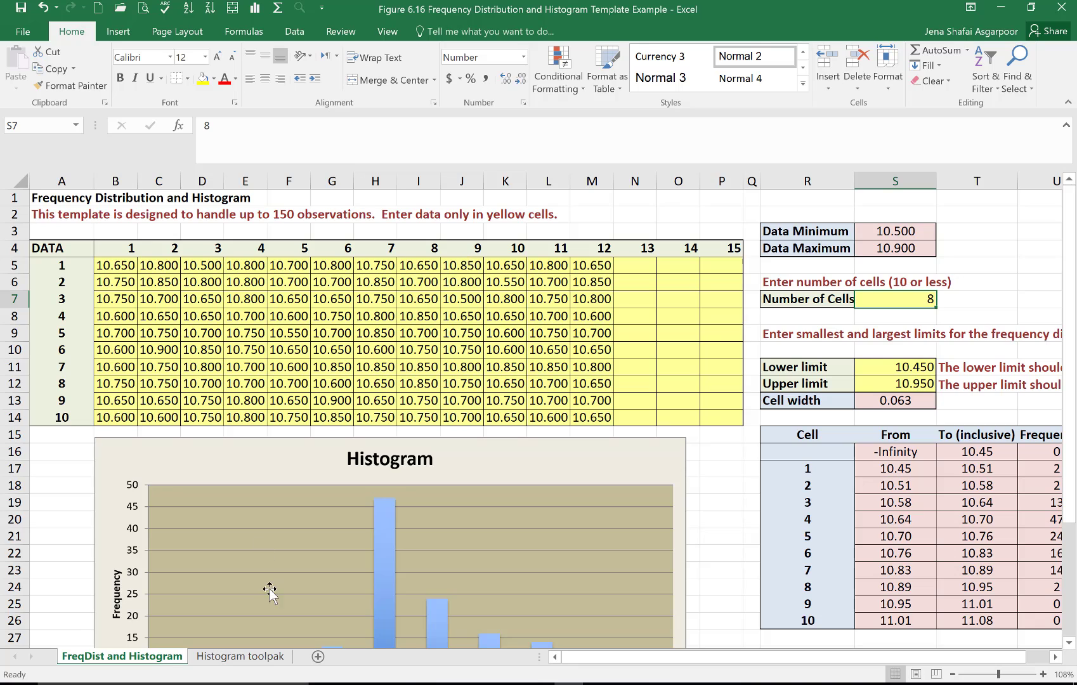
Step: Insert a blank row above the first data row on the Histogram toolpak sheet
{"action": "left_click", "coordinate": [231, 659]}
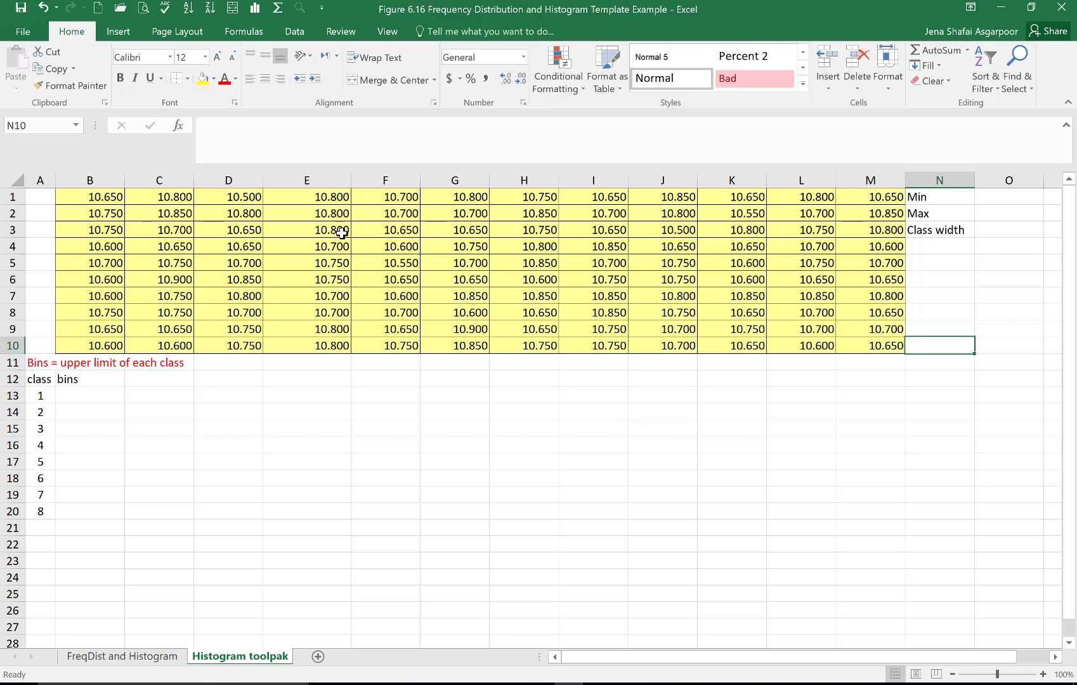
{"action": "left_click", "coordinate": [13, 197]}
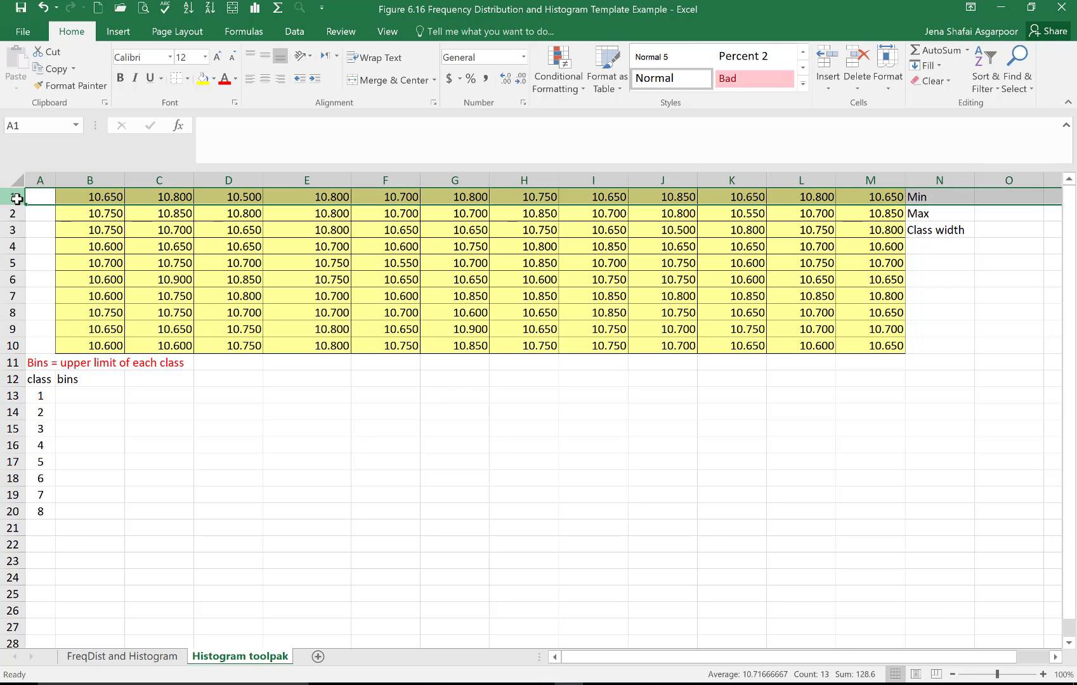
{"action": "right_click", "coordinate": [12, 198]}
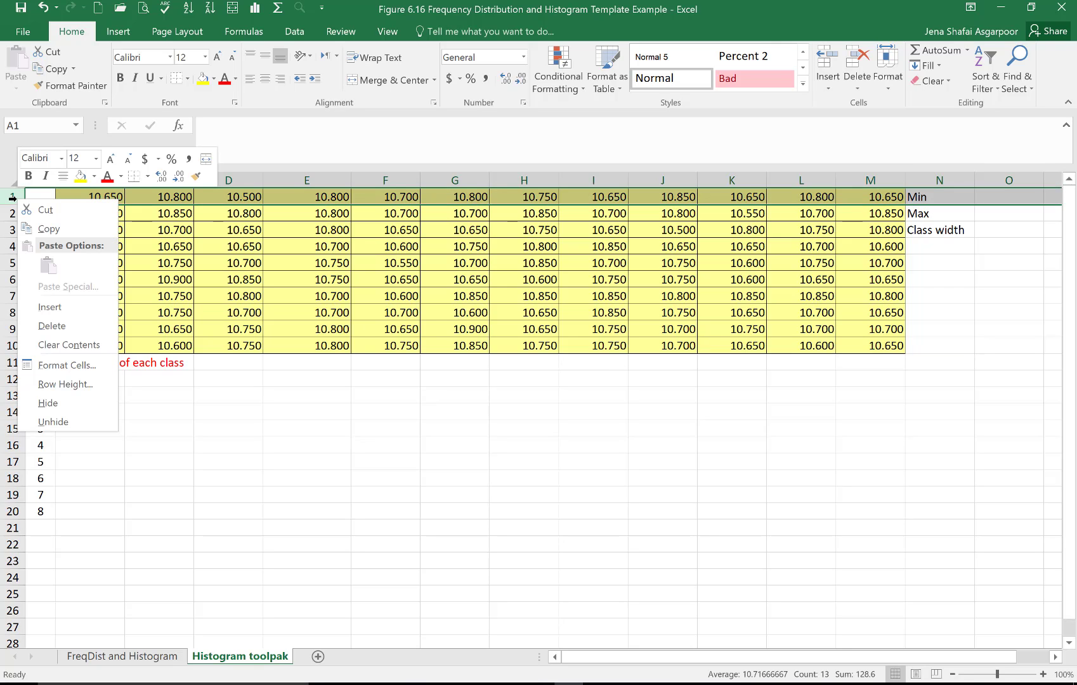
{"action": "left_click", "coordinate": [65, 307]}
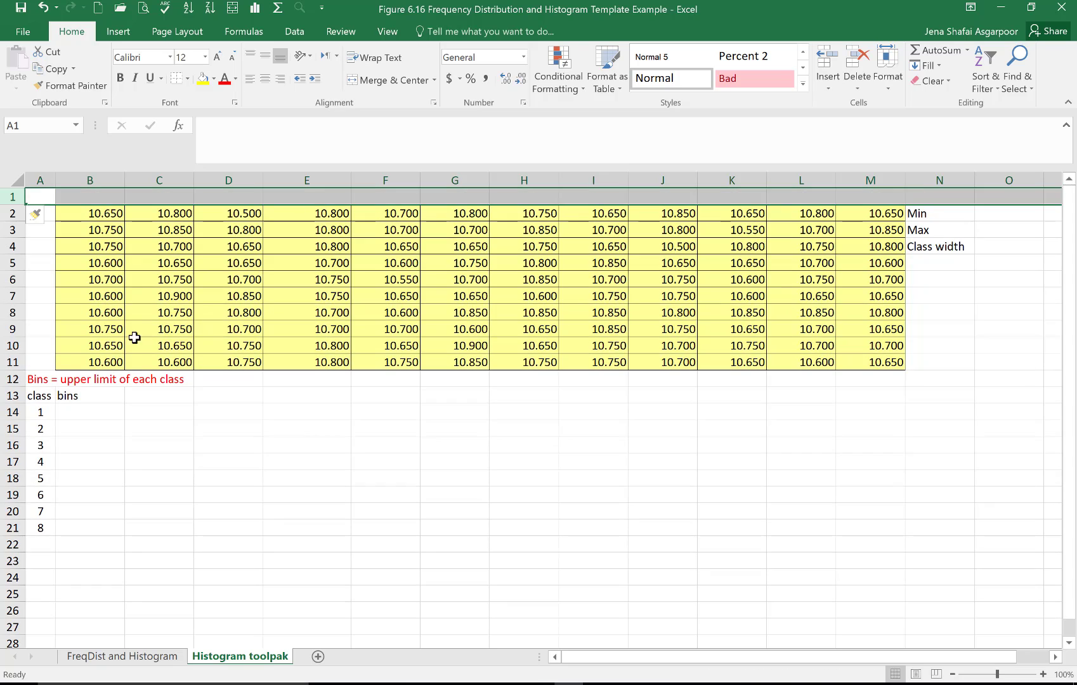
{"action": "left_click", "coordinate": [389, 409]}
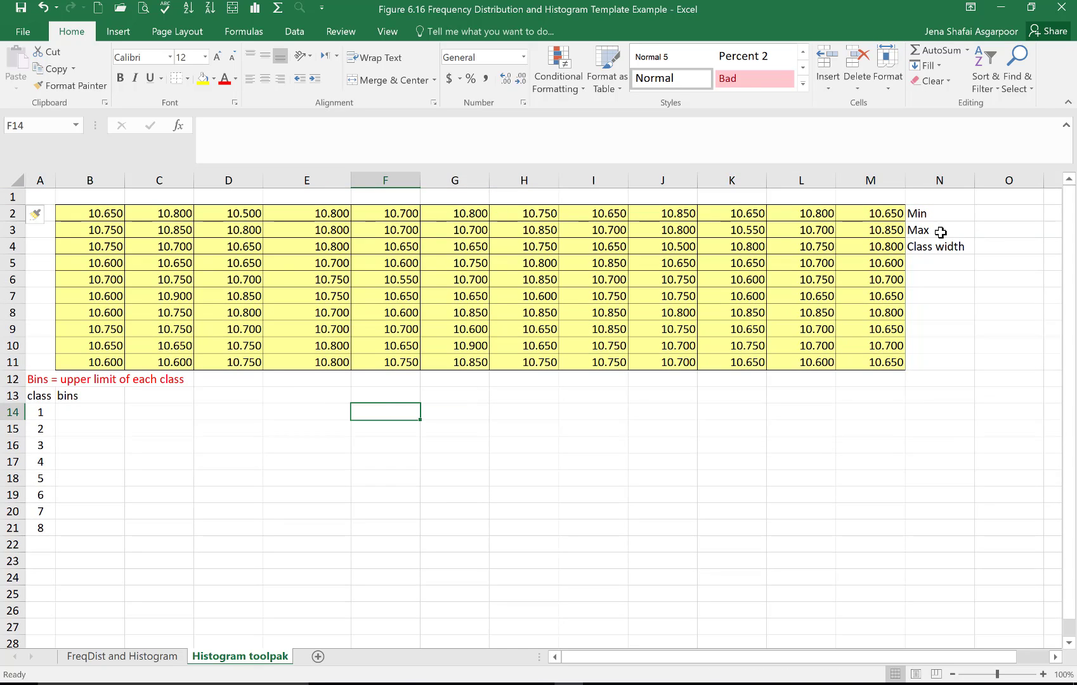
Step: Calculate the minimum of the data range B2:M11 in cell O2 with the MIN function
{"action": "left_click", "coordinate": [994, 216]}
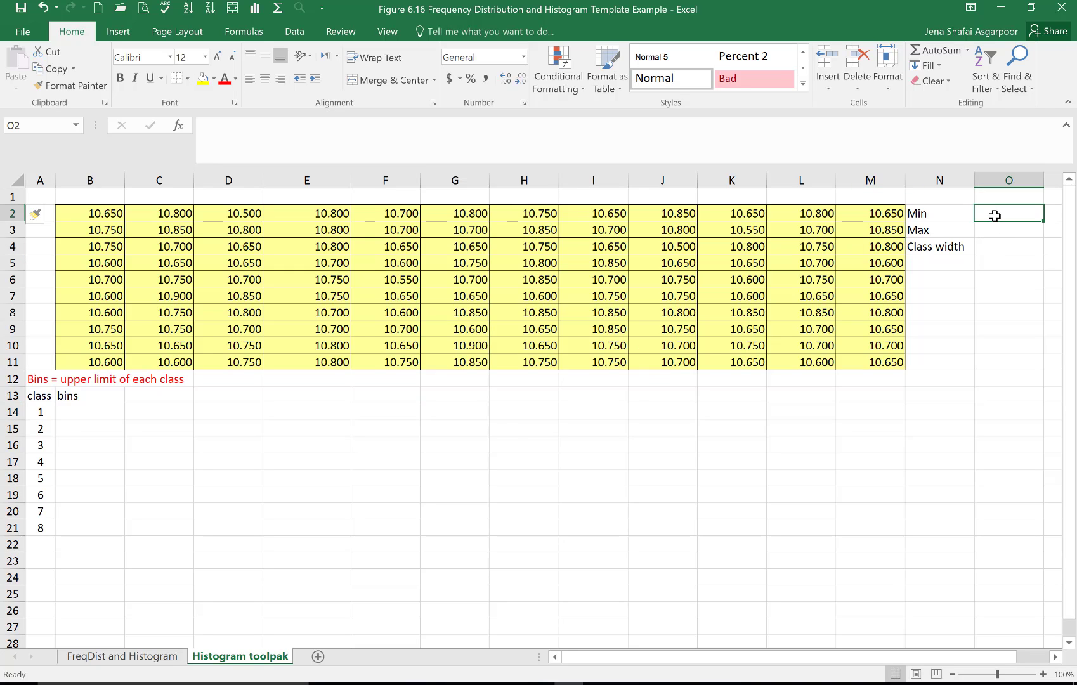
{"action": "type", "text": "=MIN"}
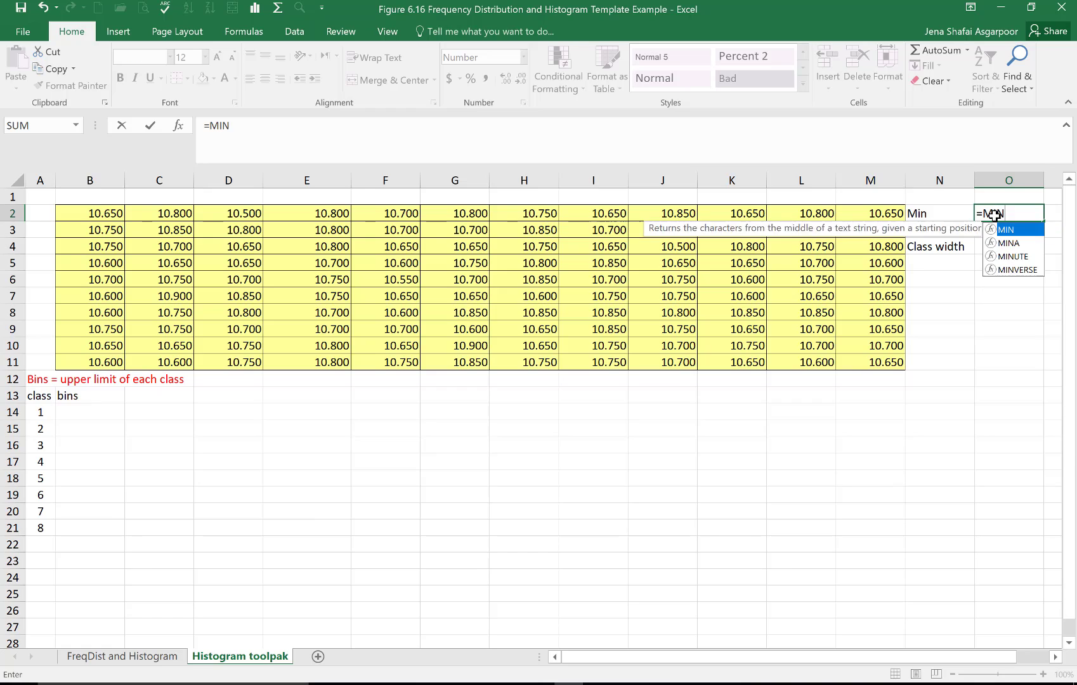
{"action": "type", "text": "("}
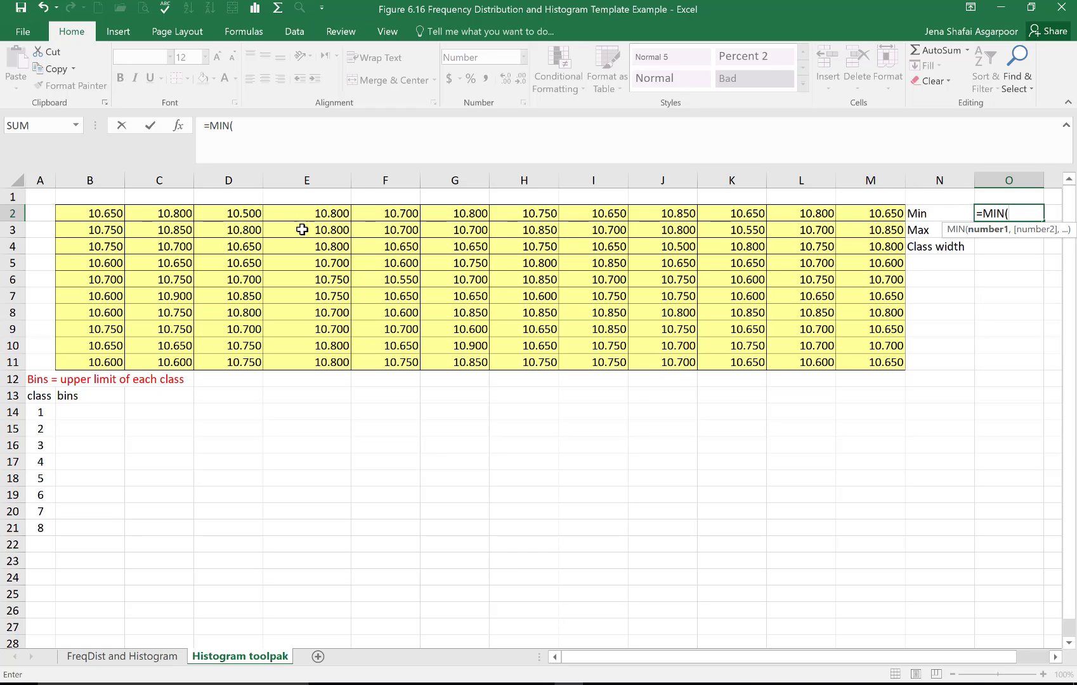
{"action": "left_click_drag", "start_coordinate": [99, 213], "coordinate": [881, 369]}
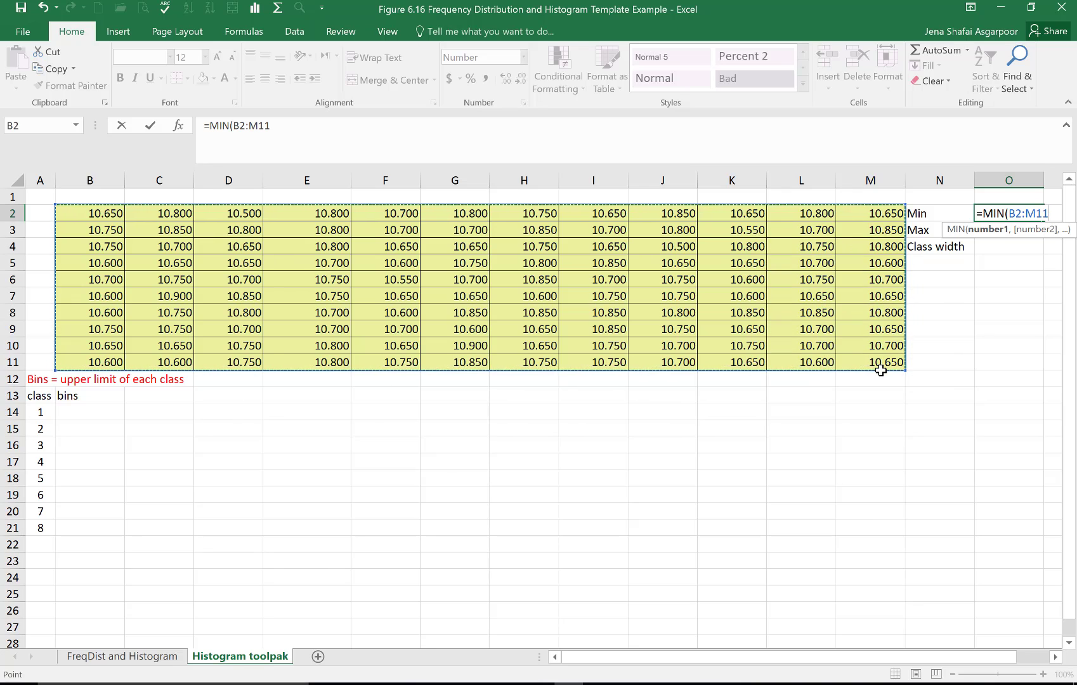
{"action": "key", "text": "Return"}
Step: Calculate the maximum of the data range B2:M11 in cell O3 with the MAX function
{"action": "type", "text": "=M"}
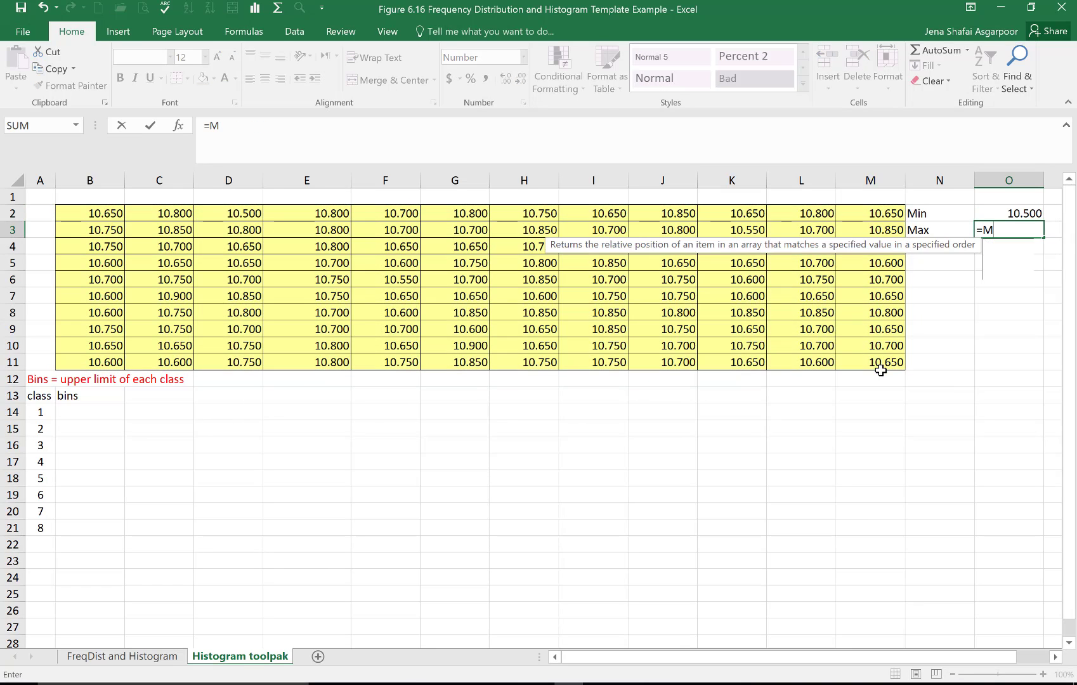
{"action": "type", "text": "AX("}
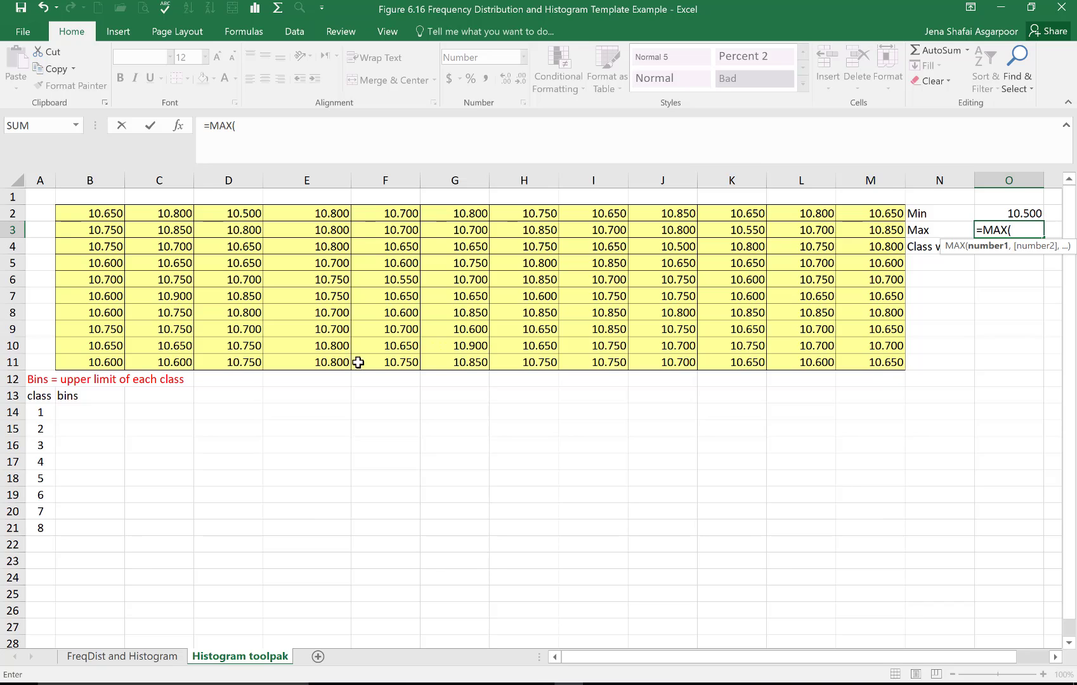
{"action": "left_click_drag", "start_coordinate": [97, 213], "coordinate": [873, 363]}
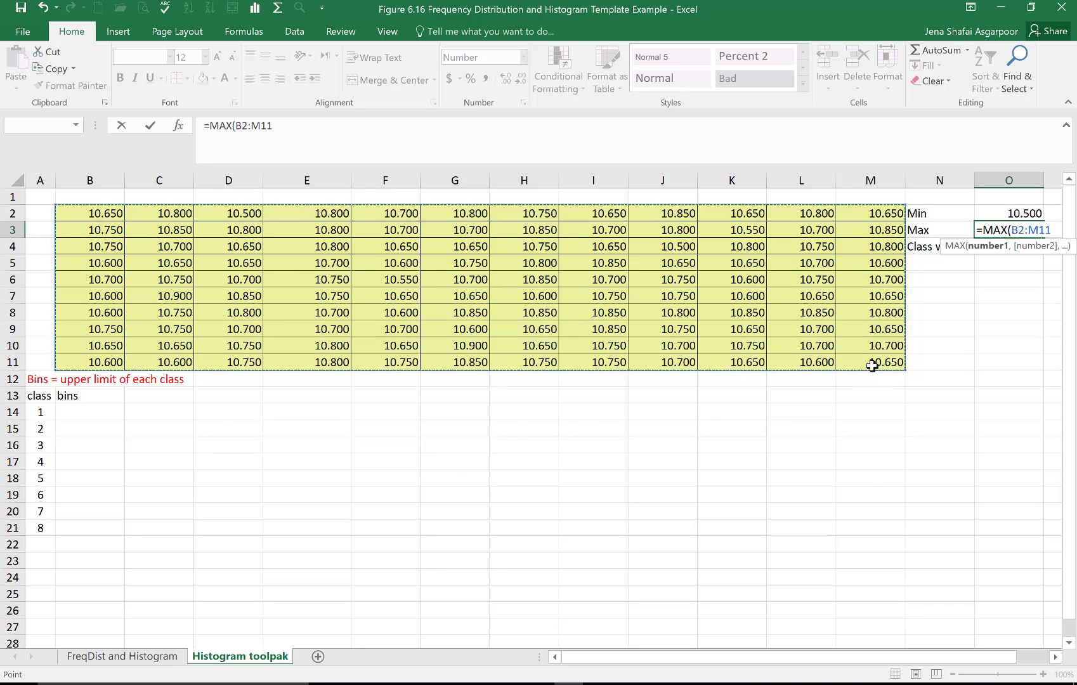
{"action": "key", "text": "Return"}
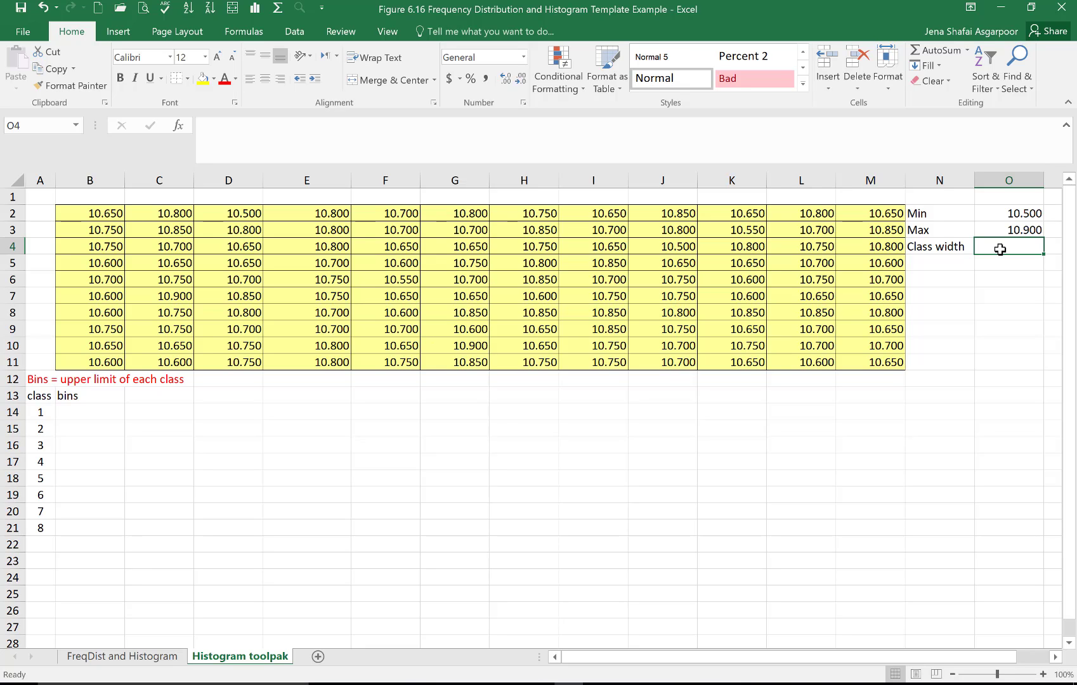
Step: Calculate the class width in cell O4 with the formula =(O3-O2)/8
{"action": "type", "text": "="}
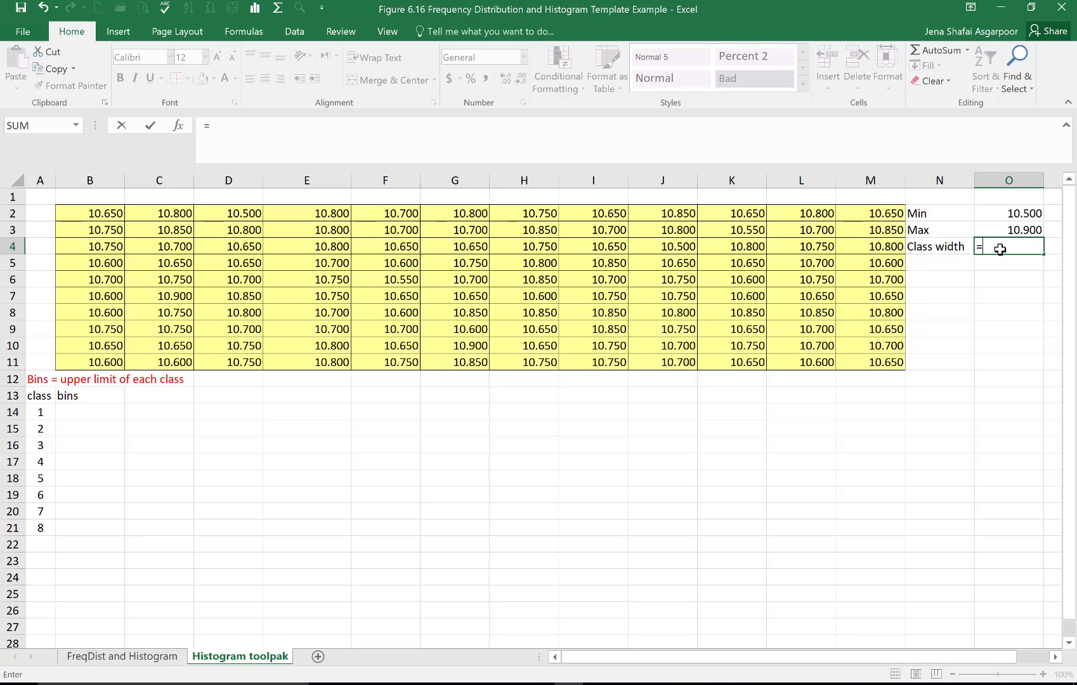
{"action": "type", "text": "("}
{"action": "left_click", "coordinate": [1022, 229]}
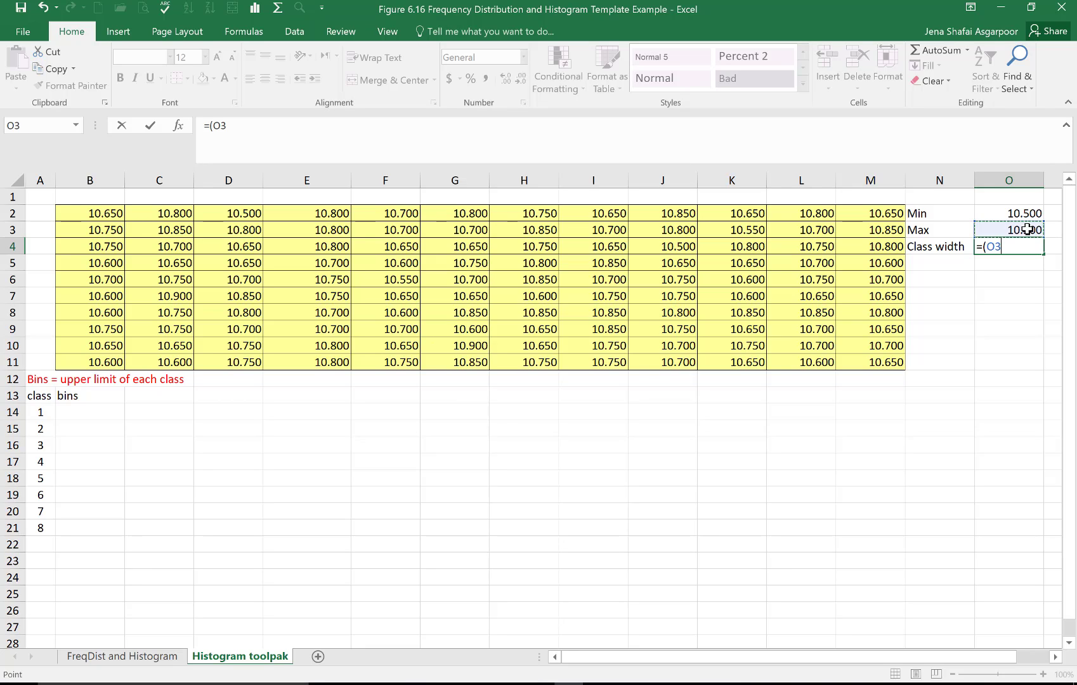
{"action": "type", "text": "-"}
{"action": "left_click", "coordinate": [1020, 207]}
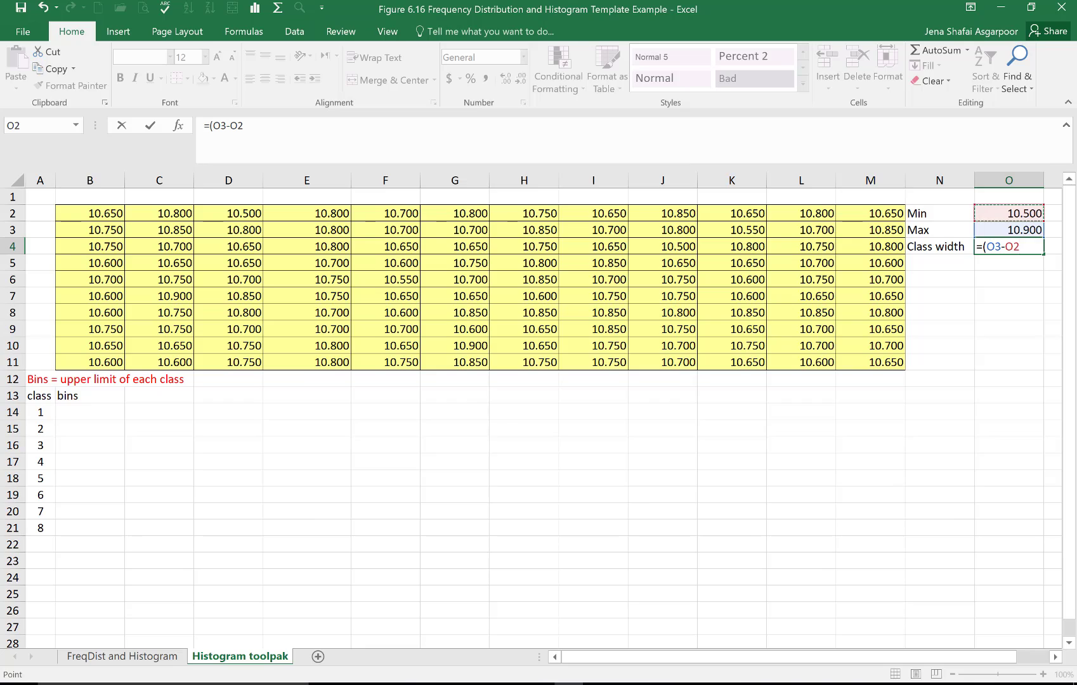
{"action": "type", "text": ")/"}
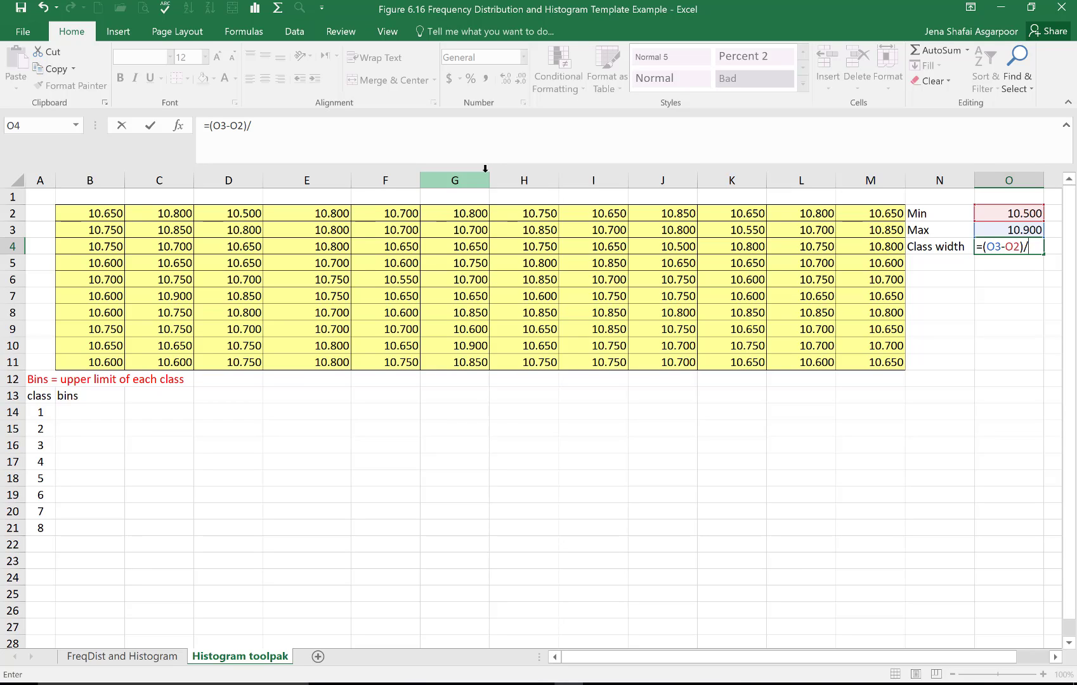
{"action": "type", "text": "8"}
{"action": "key", "text": "Return"}
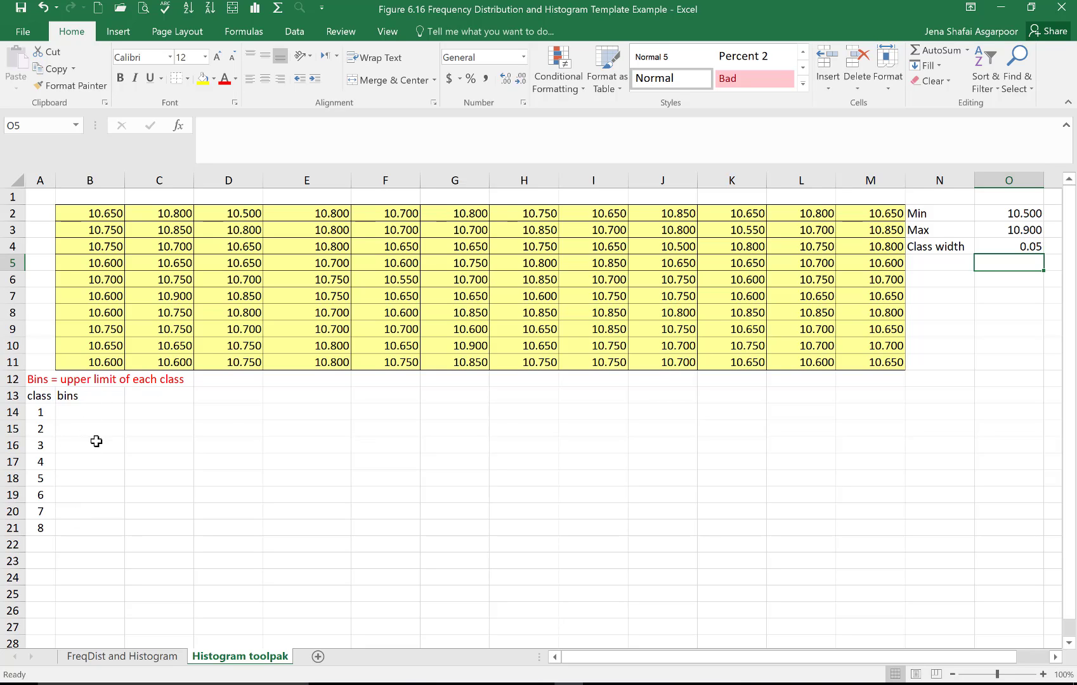
Step: Enter 10.5 as the class 1 bin in cell B14 and check it against the minimum formula in O2
{"action": "left_click", "coordinate": [104, 413]}
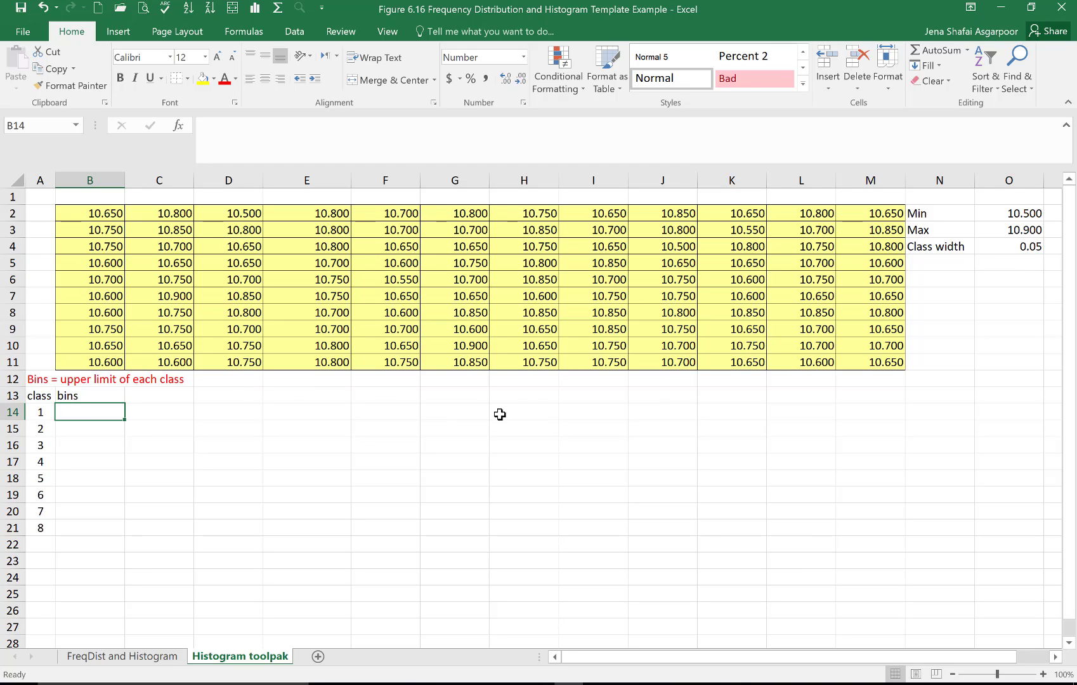
{"action": "type", "text": "10.5"}
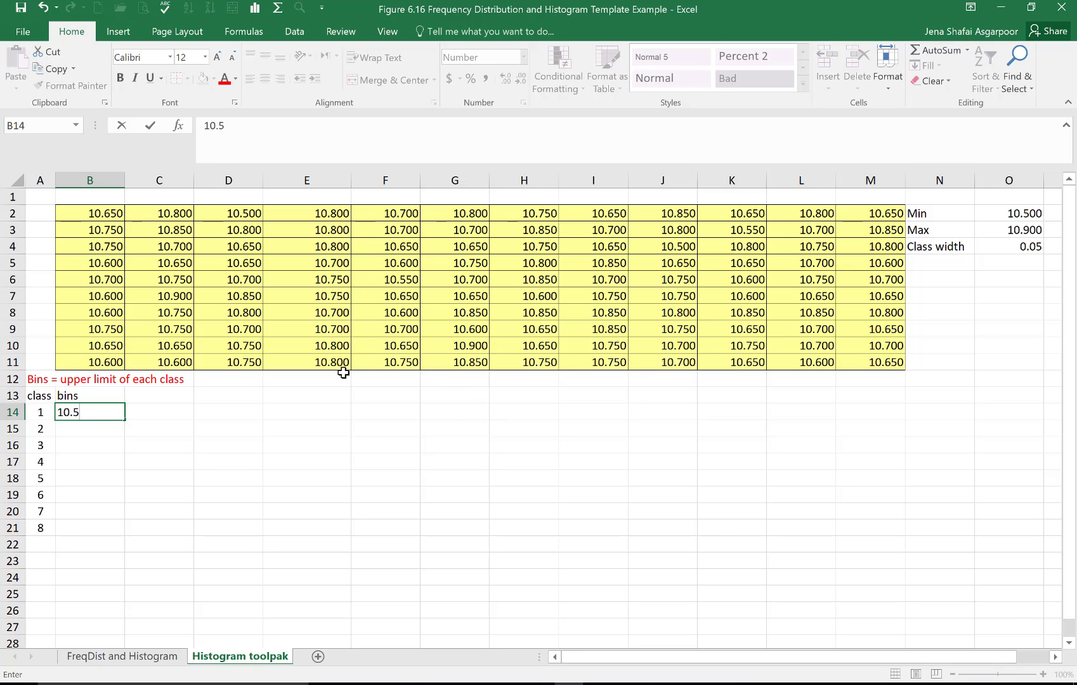
{"action": "left_click", "coordinate": [84, 434]}
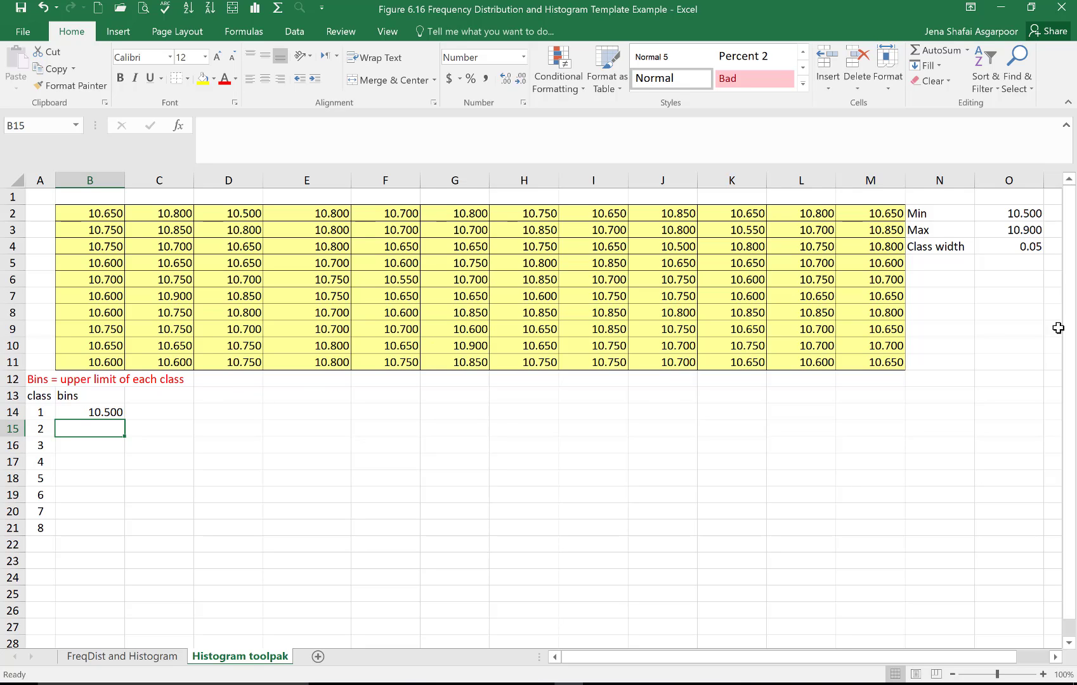
{"action": "left_click", "coordinate": [1019, 215]}
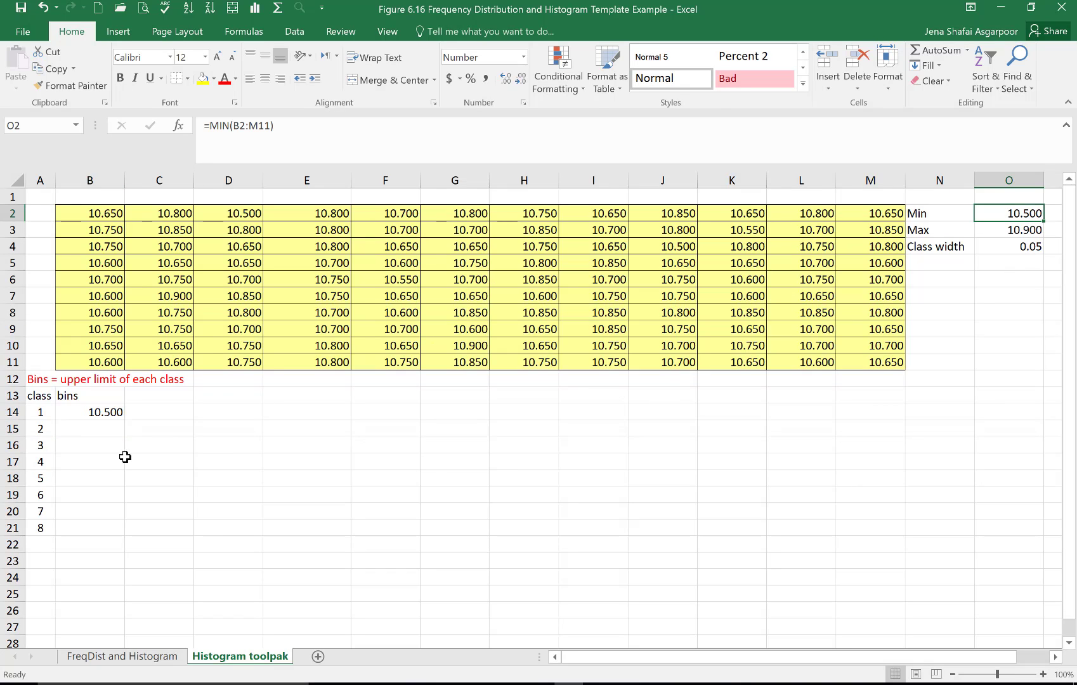
Step: Enter =B14+$O$4 as the class 2 bin in cell B15 and fill the formula down to class 8 in B21
{"action": "left_click", "coordinate": [95, 429]}
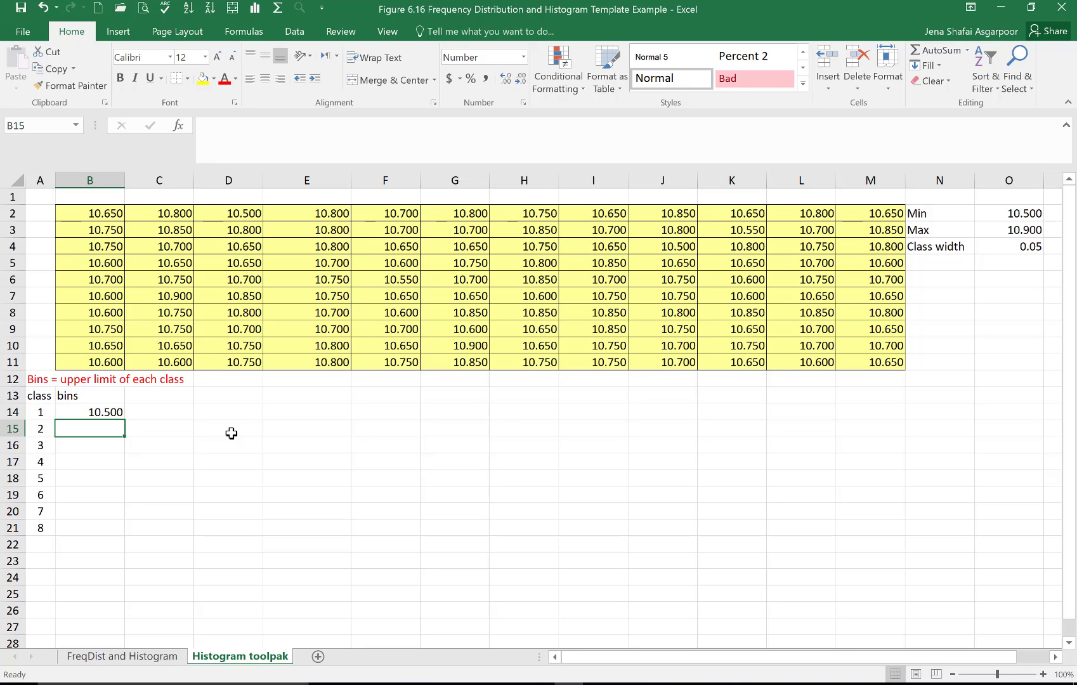
{"action": "type", "text": "="}
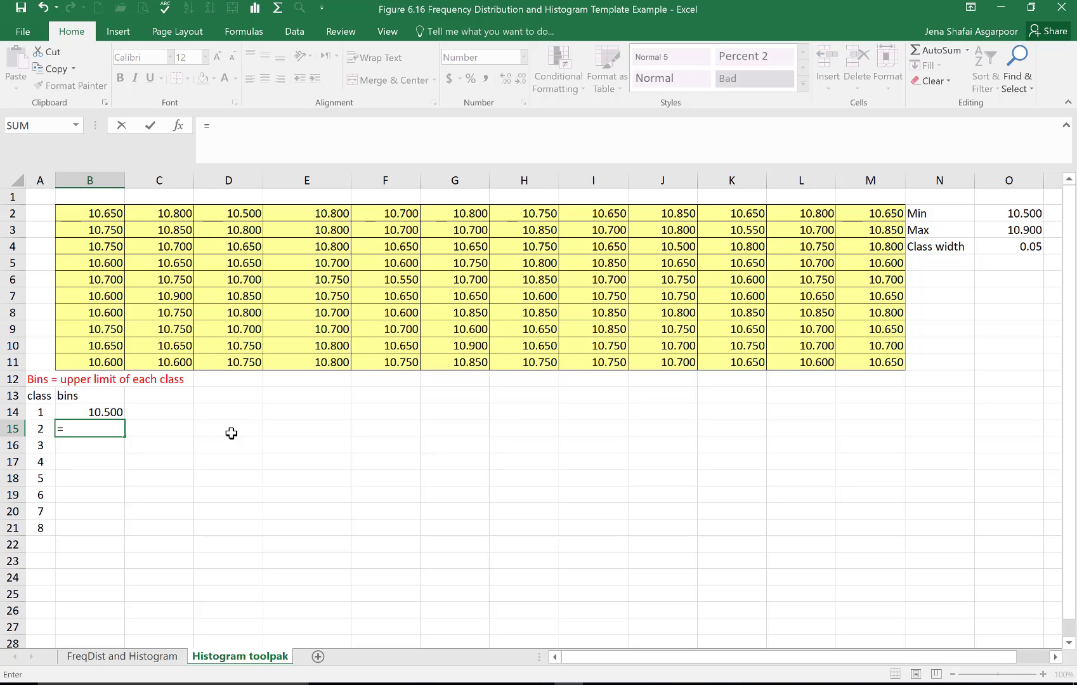
{"action": "left_click", "coordinate": [116, 412]}
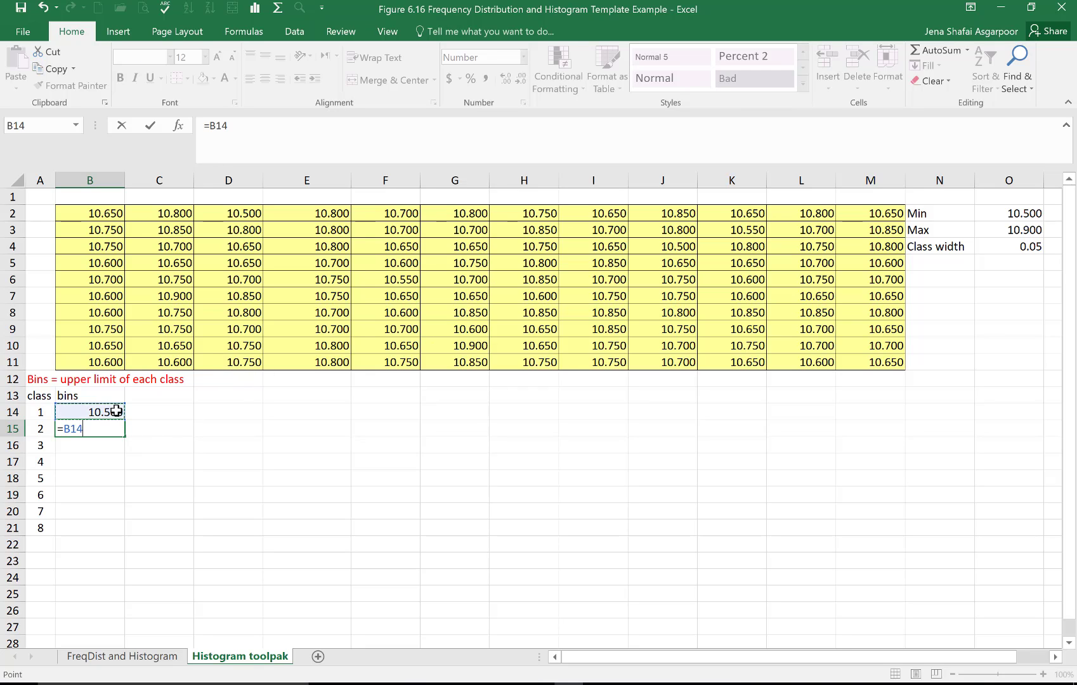
{"action": "type", "text": "+"}
{"action": "left_click", "coordinate": [1028, 247]}
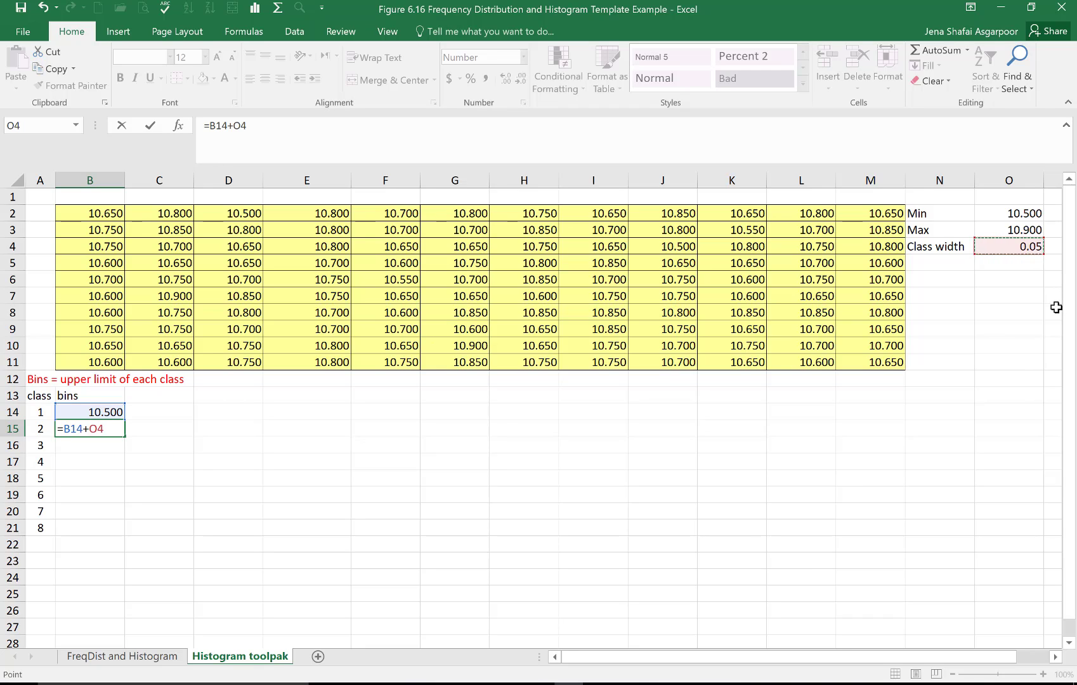
{"action": "key", "text": "F4"}
{"action": "key", "text": "Return"}
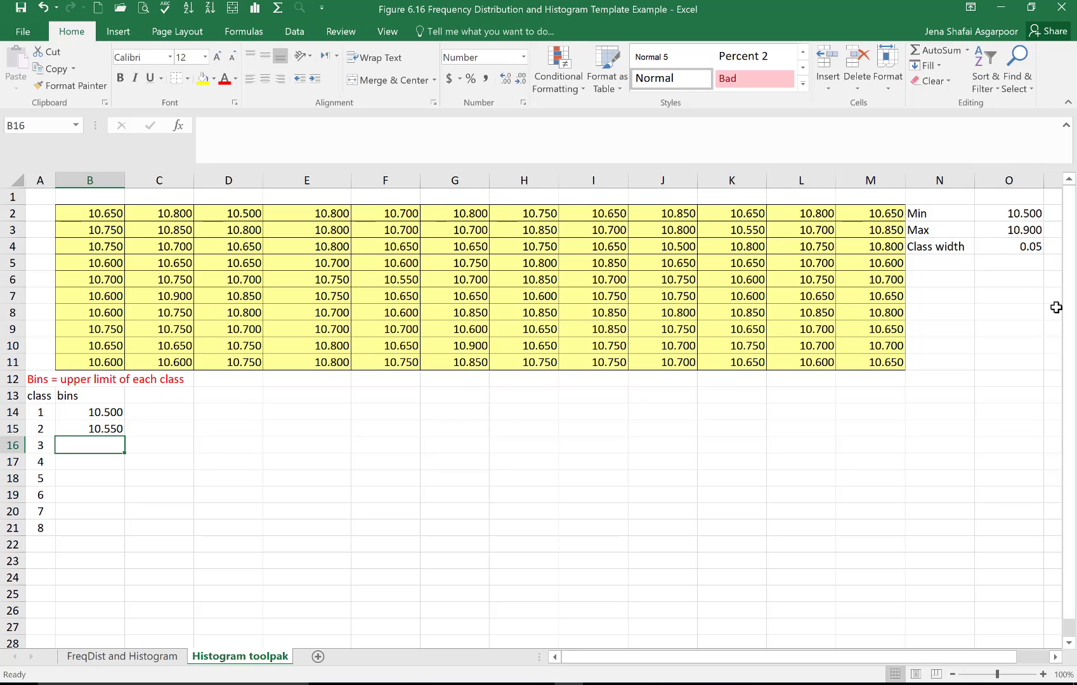
{"action": "left_click", "coordinate": [114, 430]}
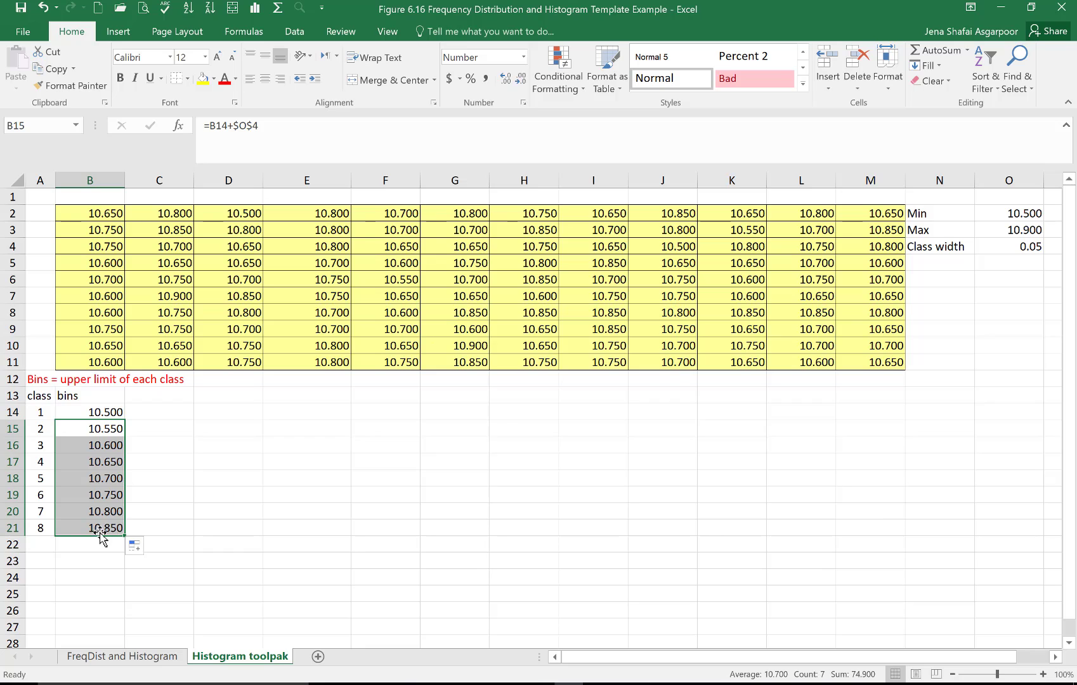
Step: Set the class width in cell O4 to 0.06 and check the class 8 bin in B21 against the maximum
{"action": "left_click", "coordinate": [1016, 232]}
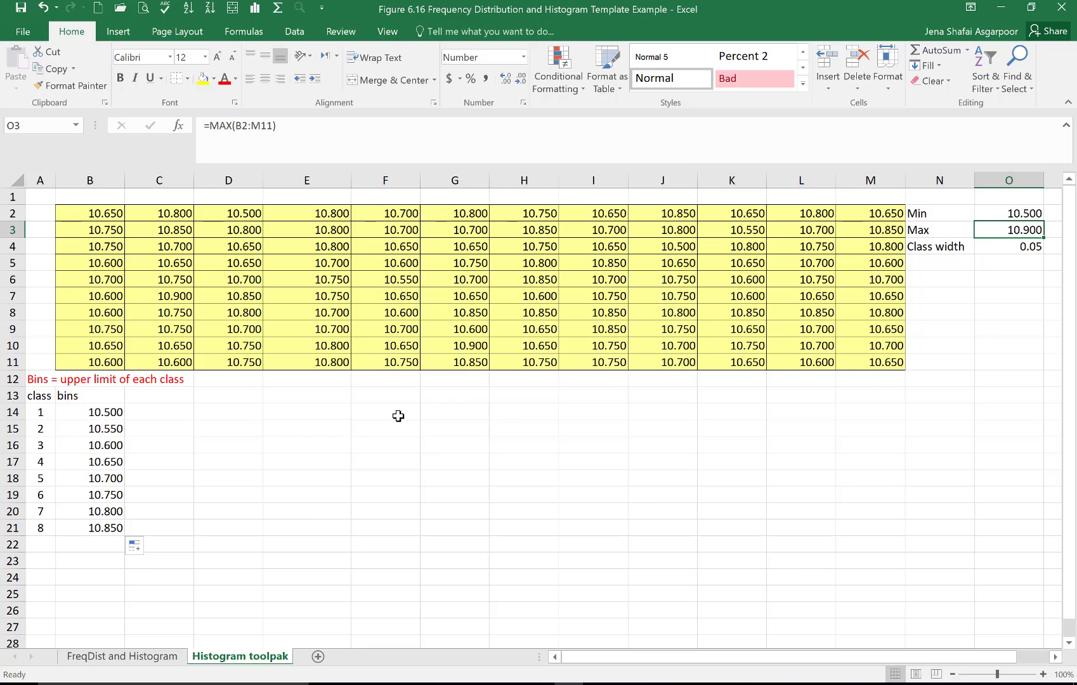
{"action": "left_click", "coordinate": [1012, 249]}
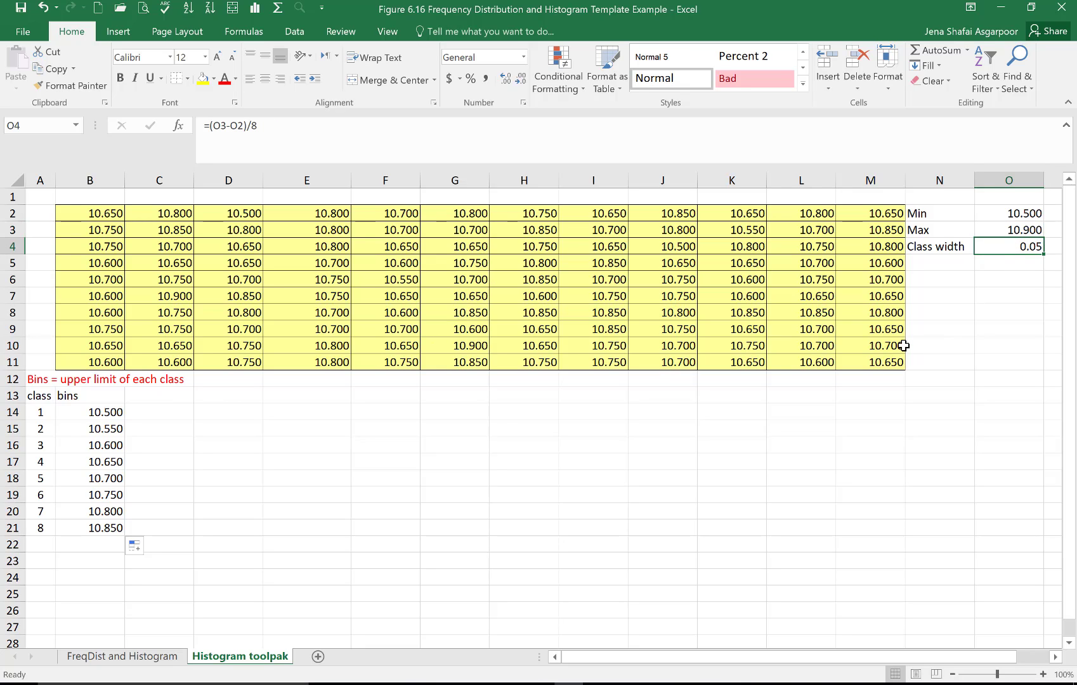
{"action": "type", "text": "0"}
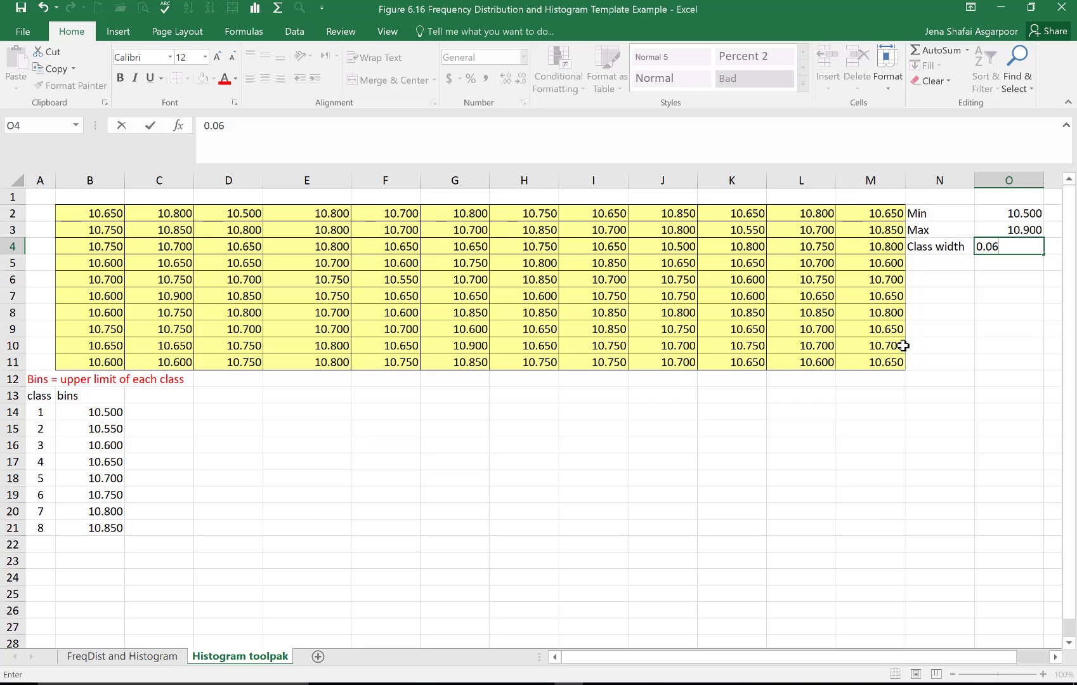
{"action": "key", "text": "Return"}
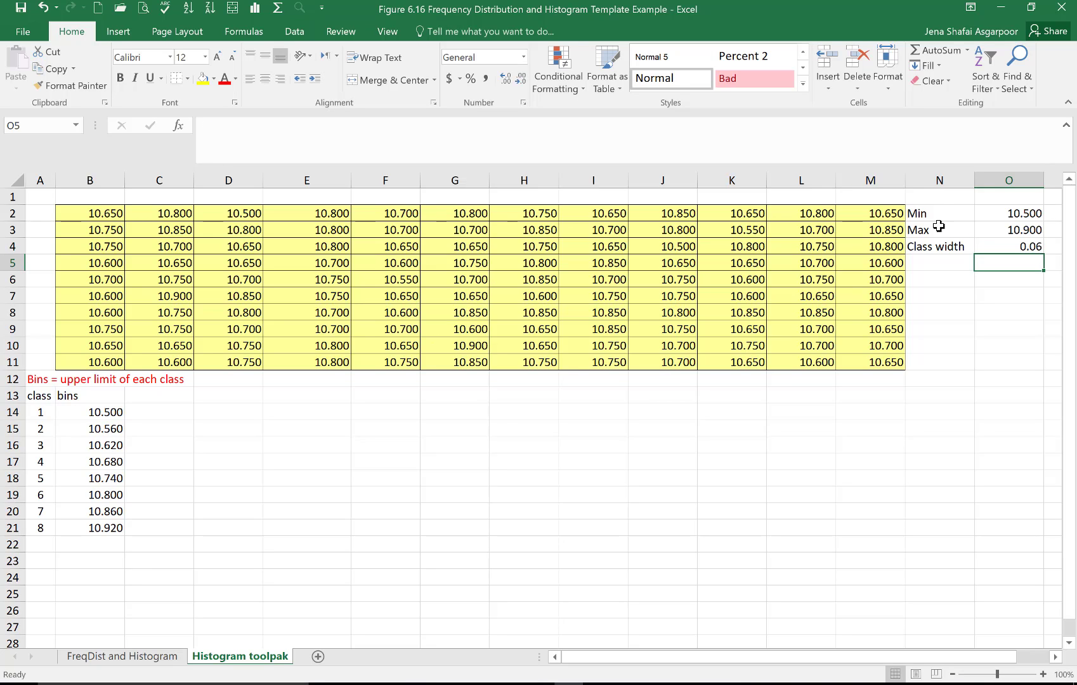
{"action": "left_click", "coordinate": [104, 530]}
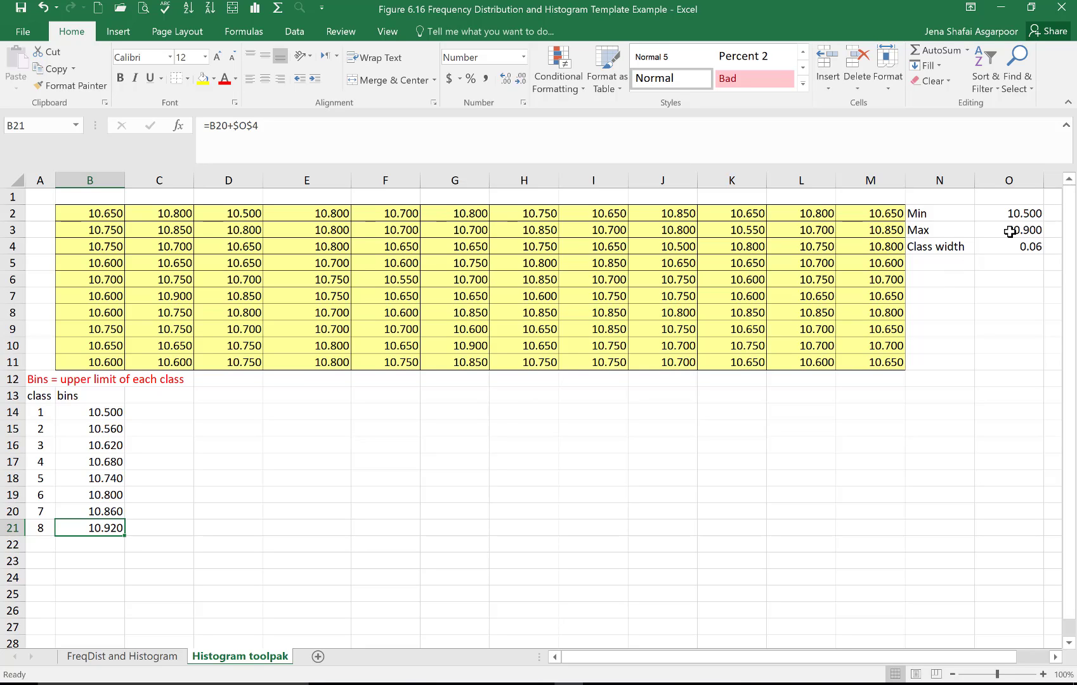
{"action": "left_click", "coordinate": [159, 478]}
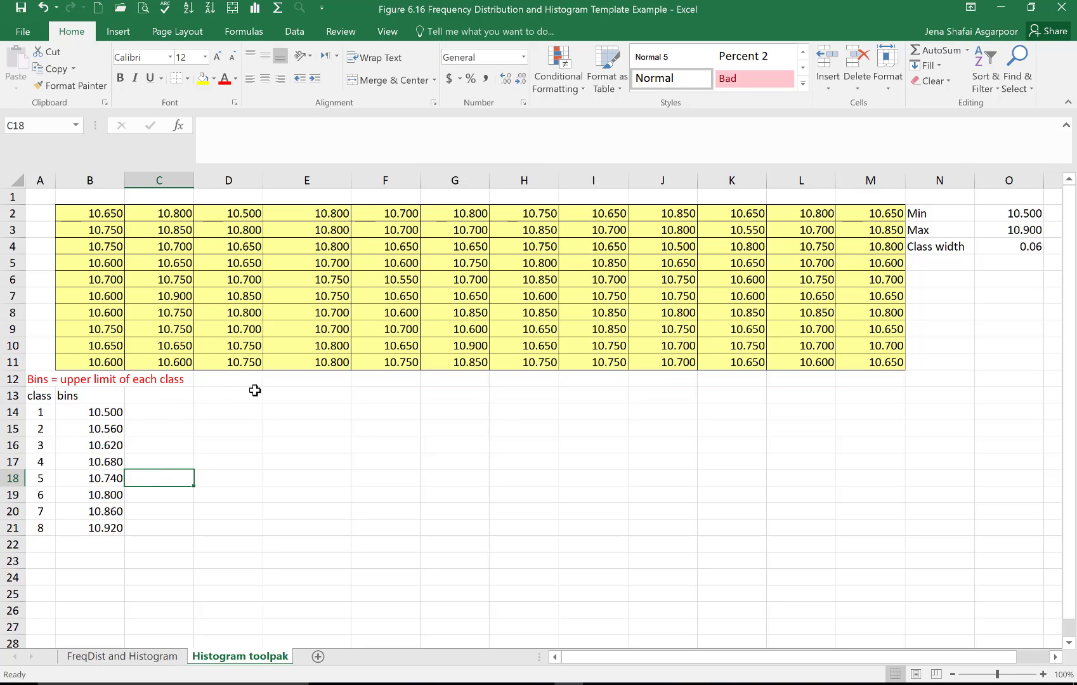
Step: Open the Histogram tool from Data Analysis and clear its existing input, bin and output ranges
{"action": "left_click", "coordinate": [298, 31]}
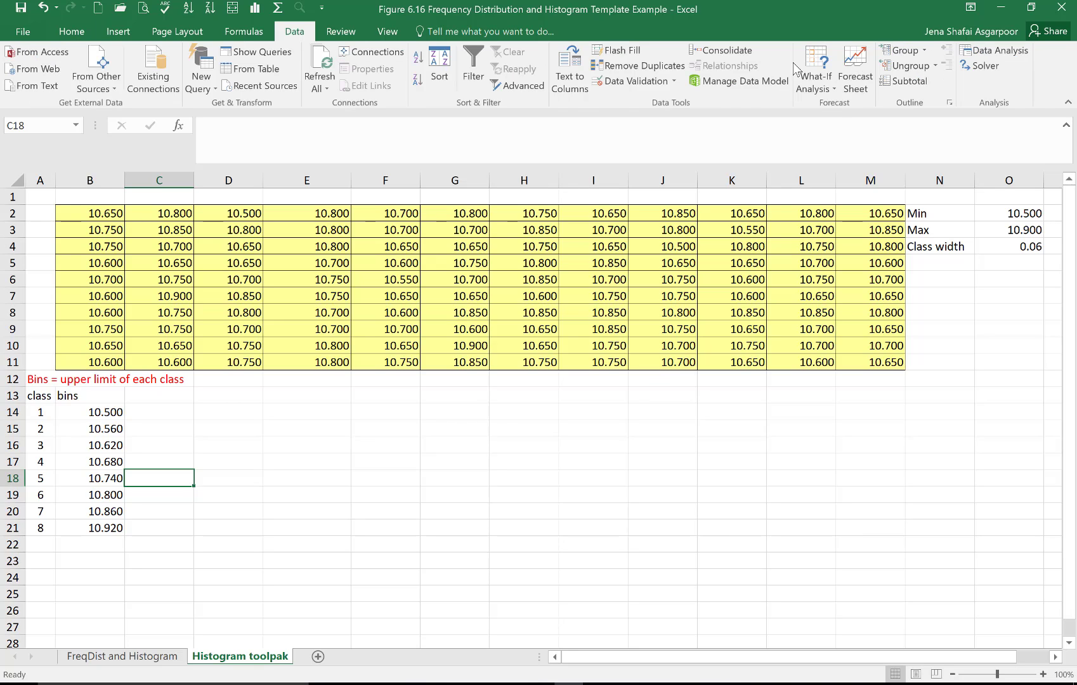
{"action": "left_click", "coordinate": [1006, 51]}
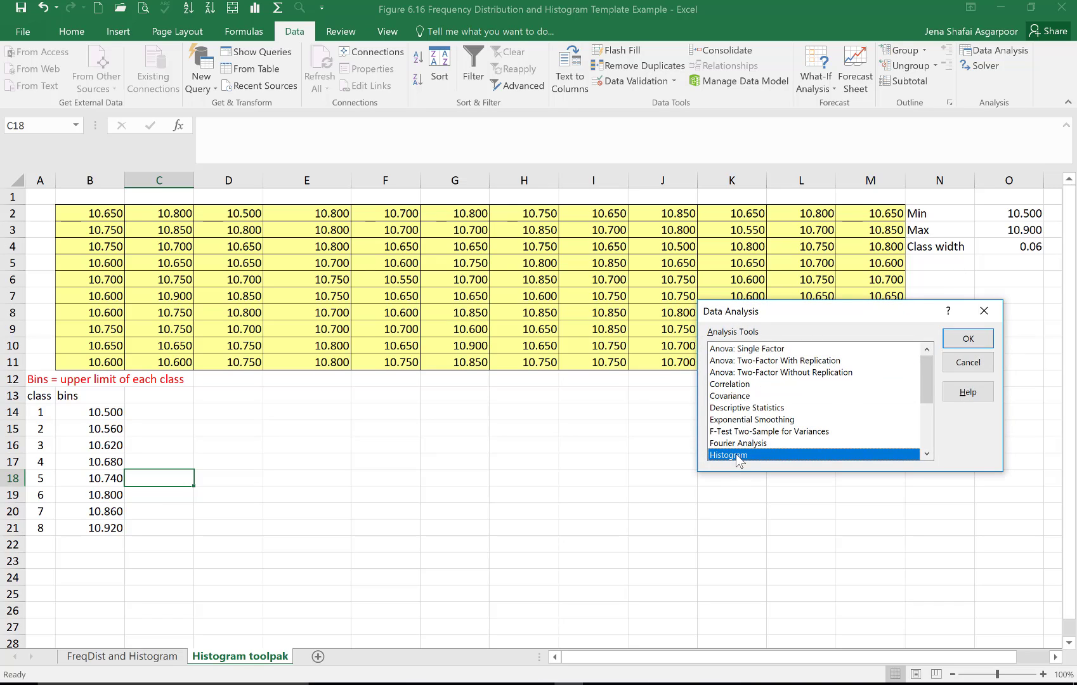
{"action": "left_click", "coordinate": [968, 339]}
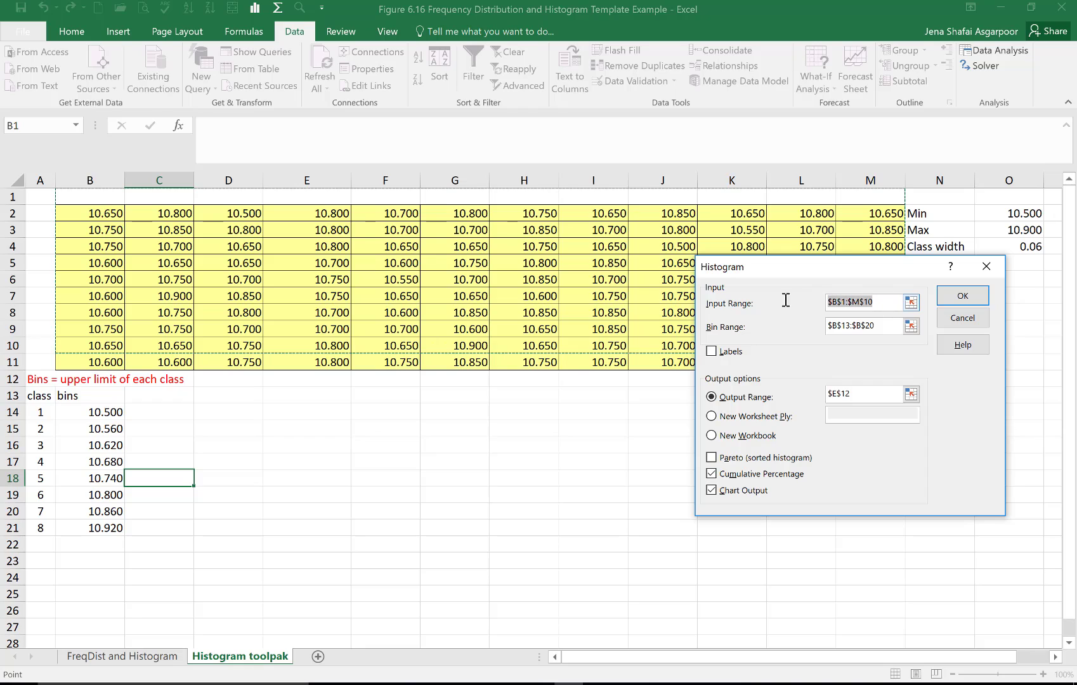
{"action": "key", "text": "Delete"}
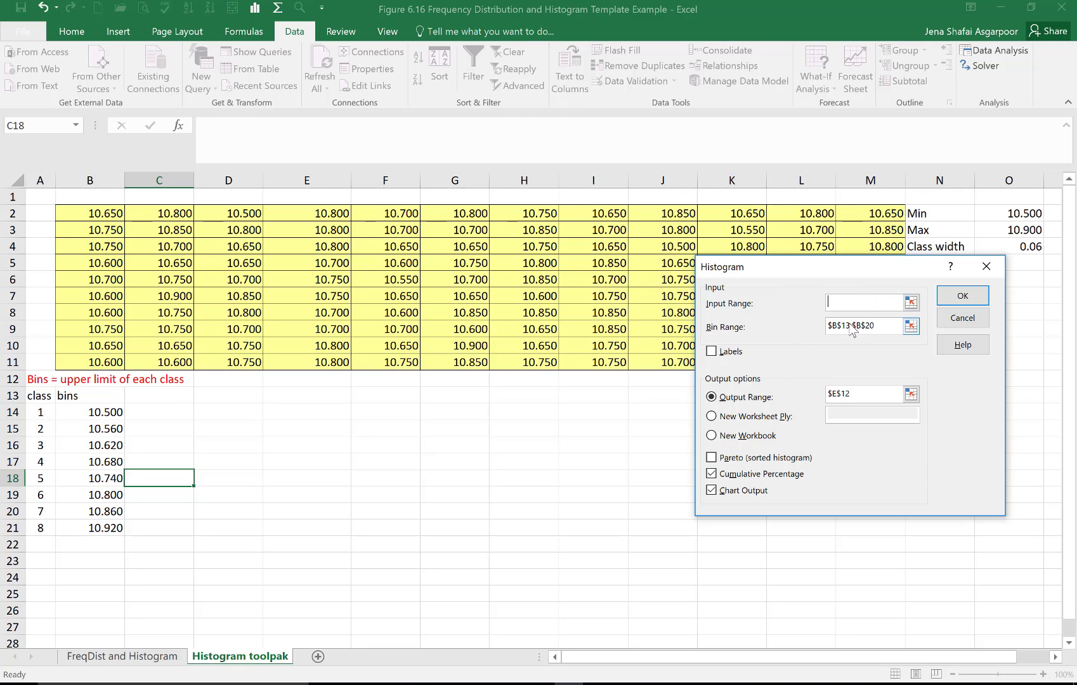
{"action": "double_click", "coordinate": [855, 325]}
{"action": "key", "text": "Delete"}
{"action": "double_click", "coordinate": [853, 392]}
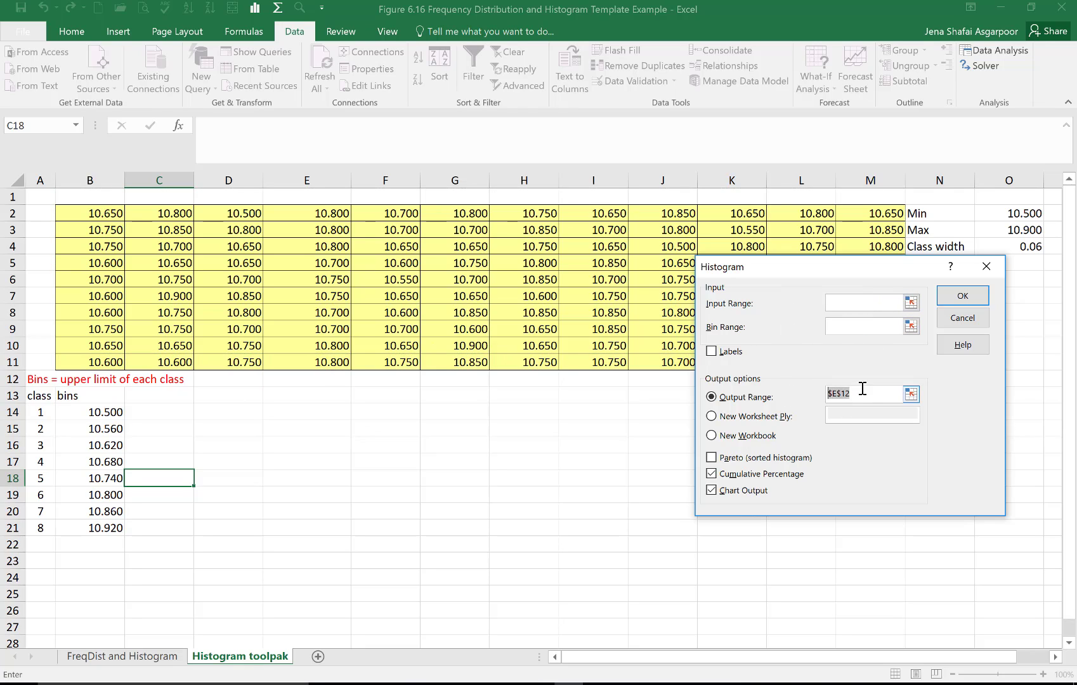
{"action": "key", "text": "Delete"}
Step: Set the histogram's input range to B2:M11 and its bin range to B13:B21, with Labels enabled
{"action": "left_click_drag", "start_coordinate": [113, 214], "coordinate": [881, 365]}
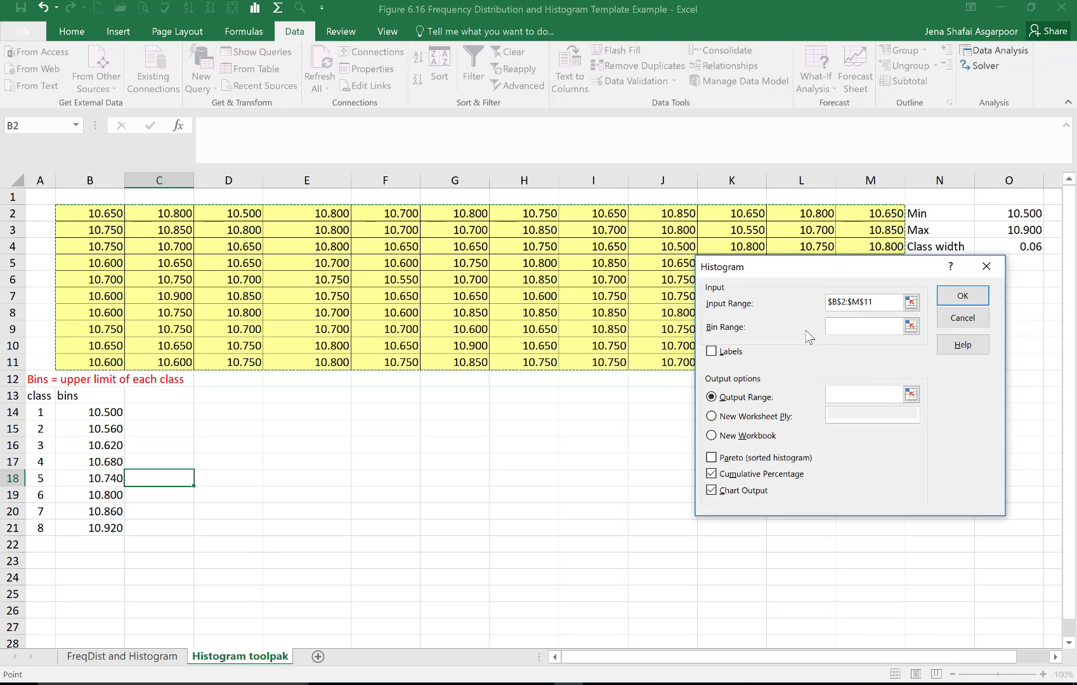
{"action": "left_click", "coordinate": [849, 329]}
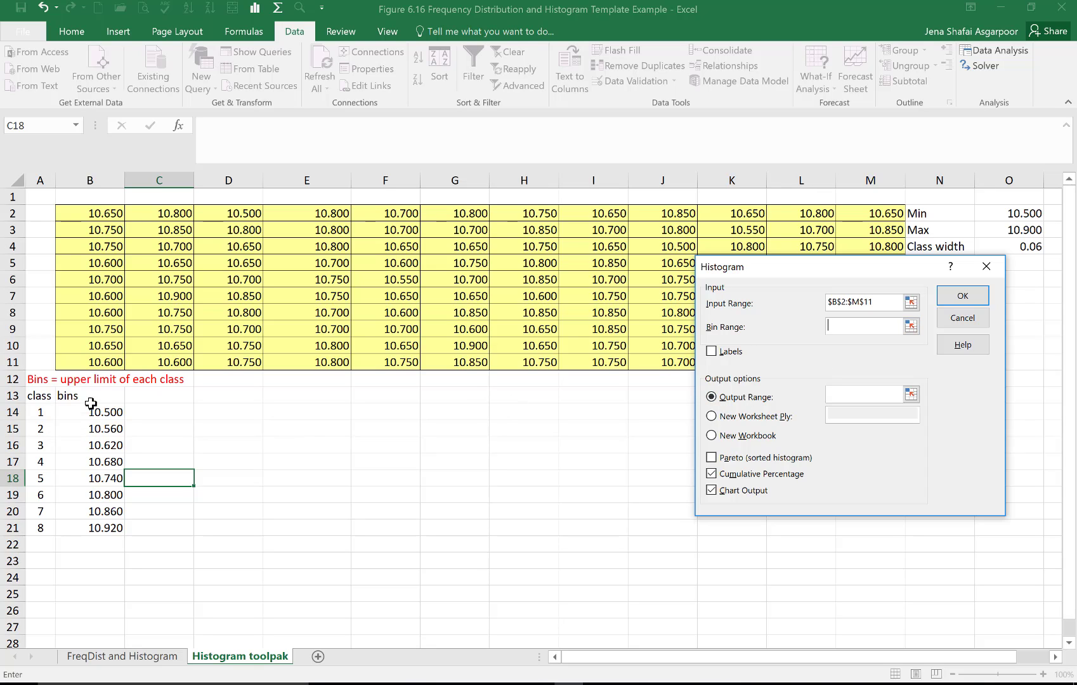
{"action": "left_click_drag", "start_coordinate": [91, 400], "coordinate": [104, 528]}
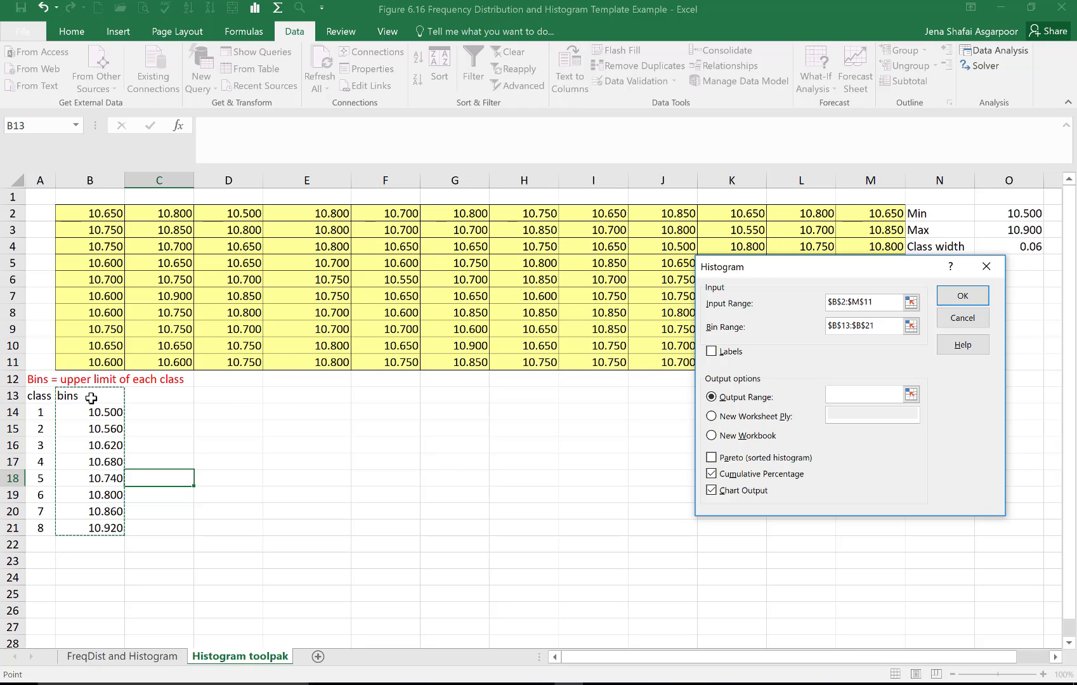
{"action": "left_click", "coordinate": [711, 352]}
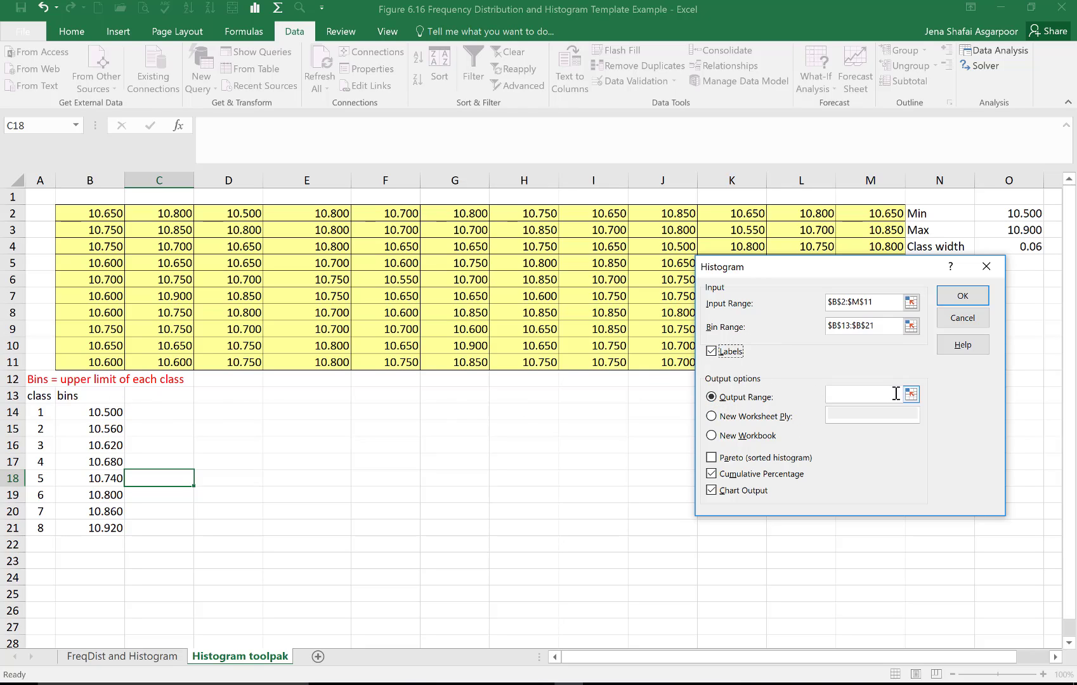
Step: Generate the histogram with output range C13, Chart Output enabled and Cumulative Percentage disabled
{"action": "left_click", "coordinate": [865, 394]}
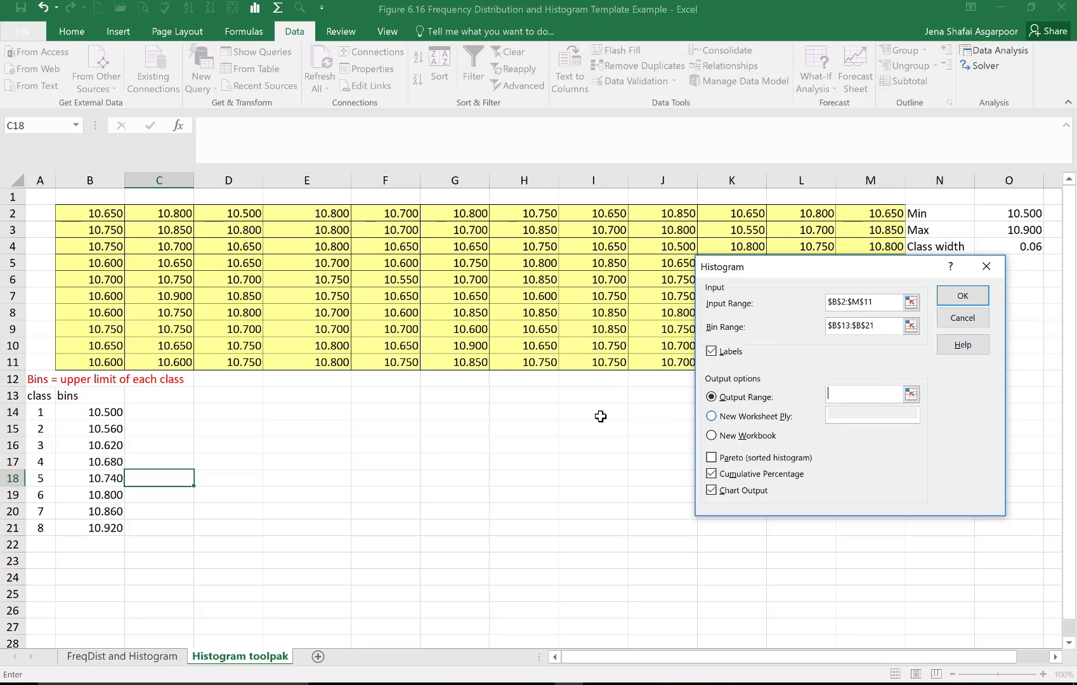
{"action": "left_click", "coordinate": [165, 398]}
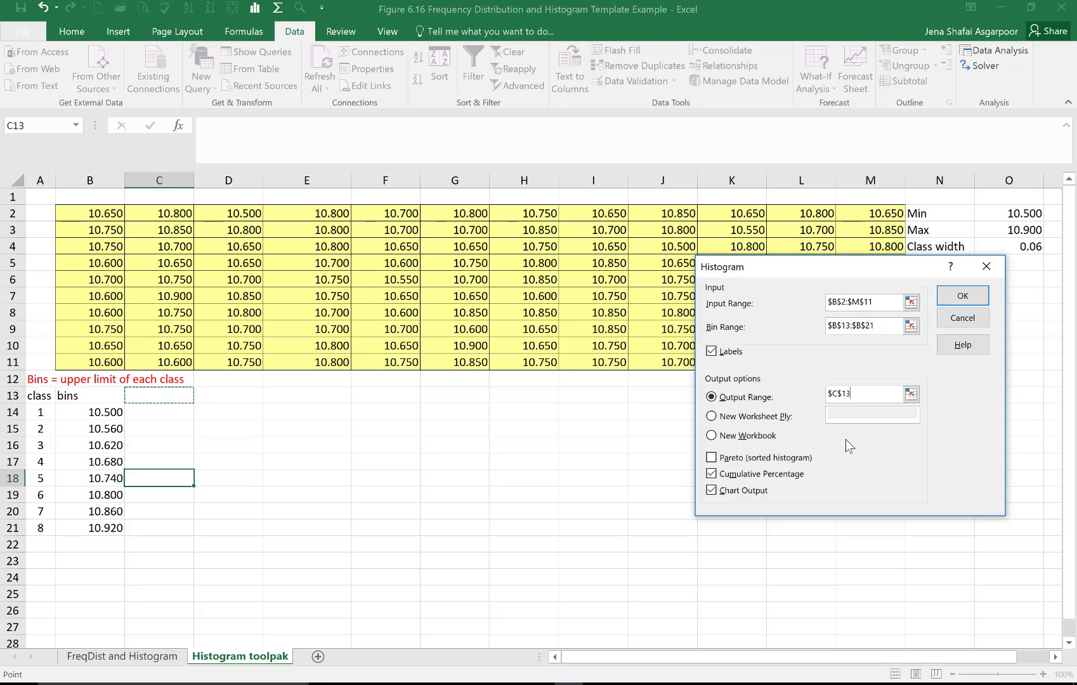
{"action": "left_click", "coordinate": [711, 474]}
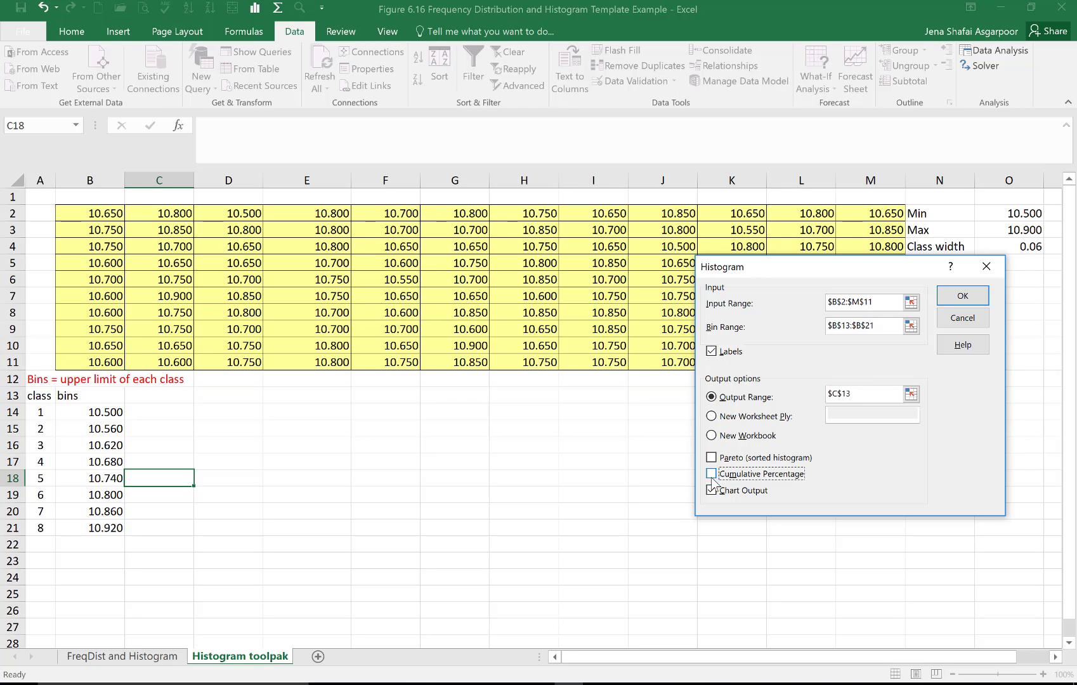
{"action": "left_click", "coordinate": [711, 490]}
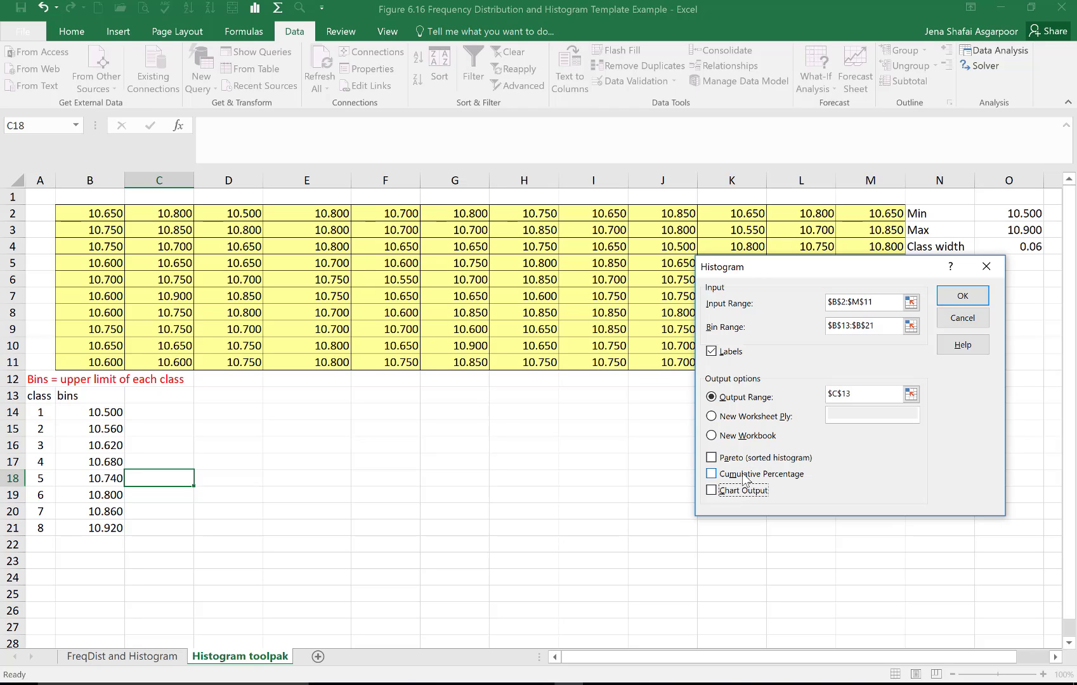
{"action": "left_click", "coordinate": [713, 476]}
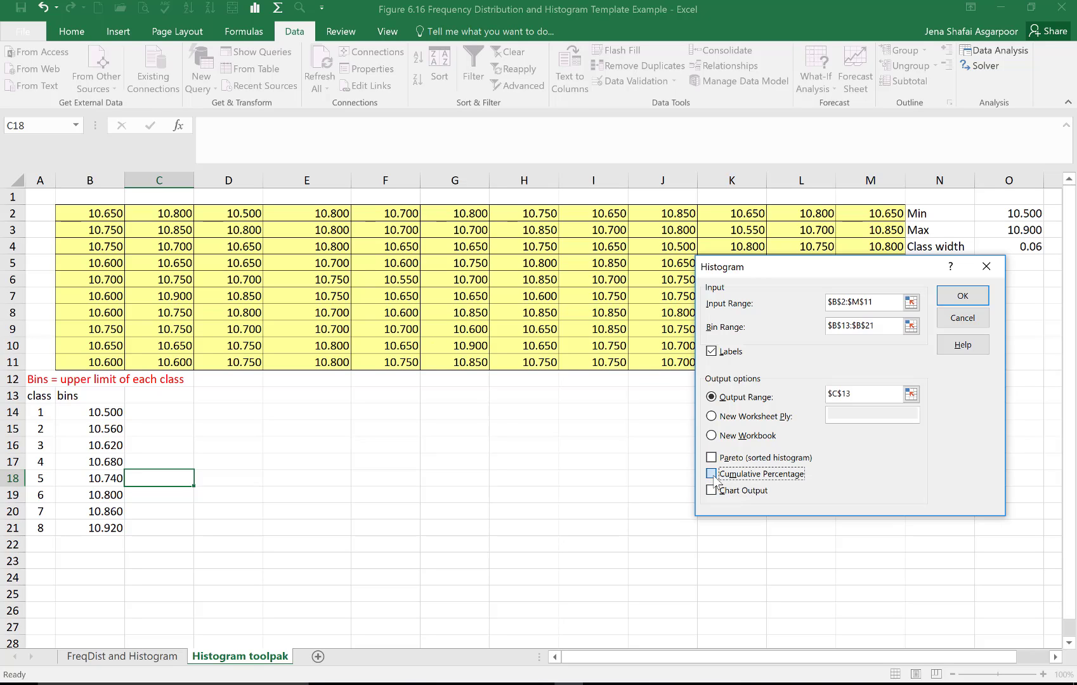
{"action": "left_click", "coordinate": [711, 493]}
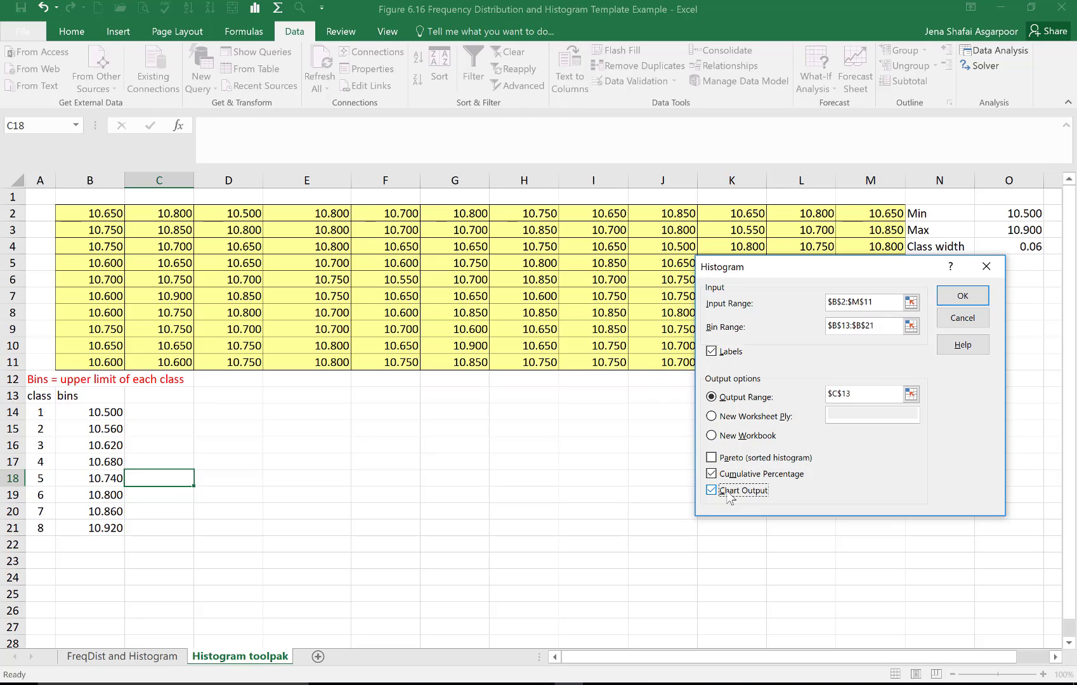
{"action": "left_click", "coordinate": [715, 476]}
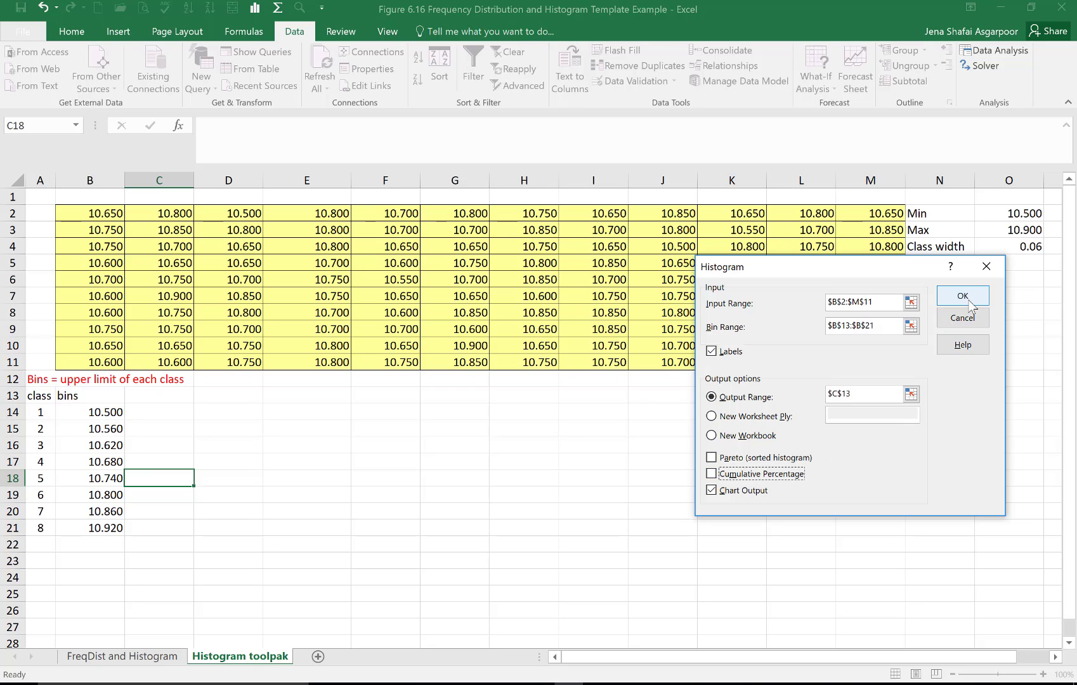
{"action": "left_click", "coordinate": [969, 304]}
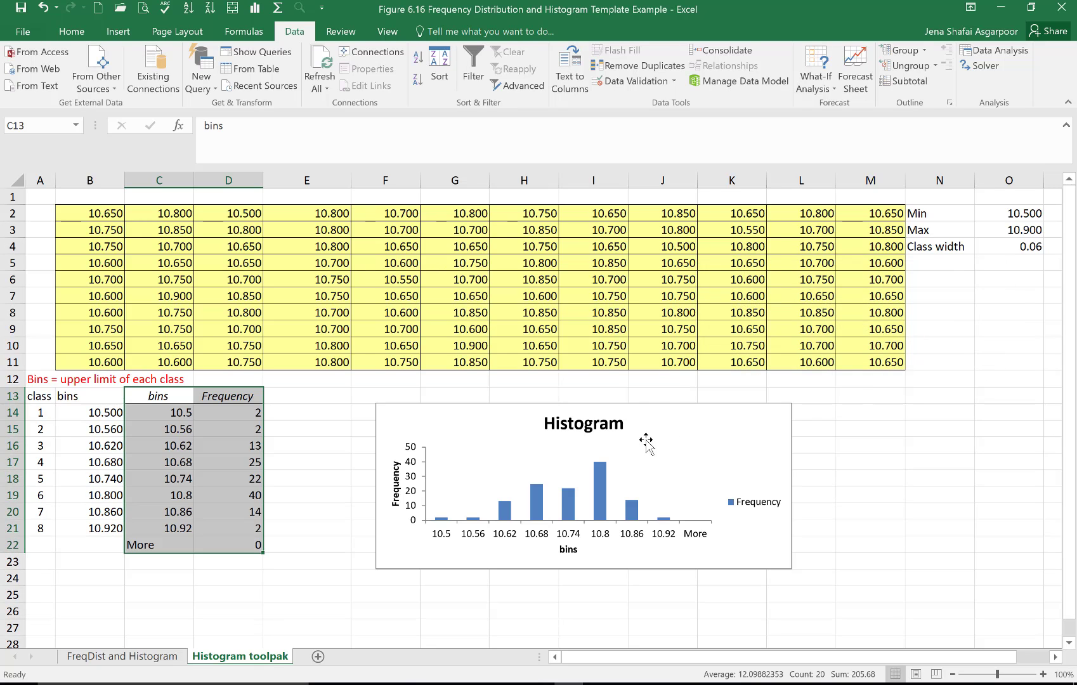
Step: Review the class width in cell O4 and the bars of the generated histogram
{"action": "left_click", "coordinate": [339, 478]}
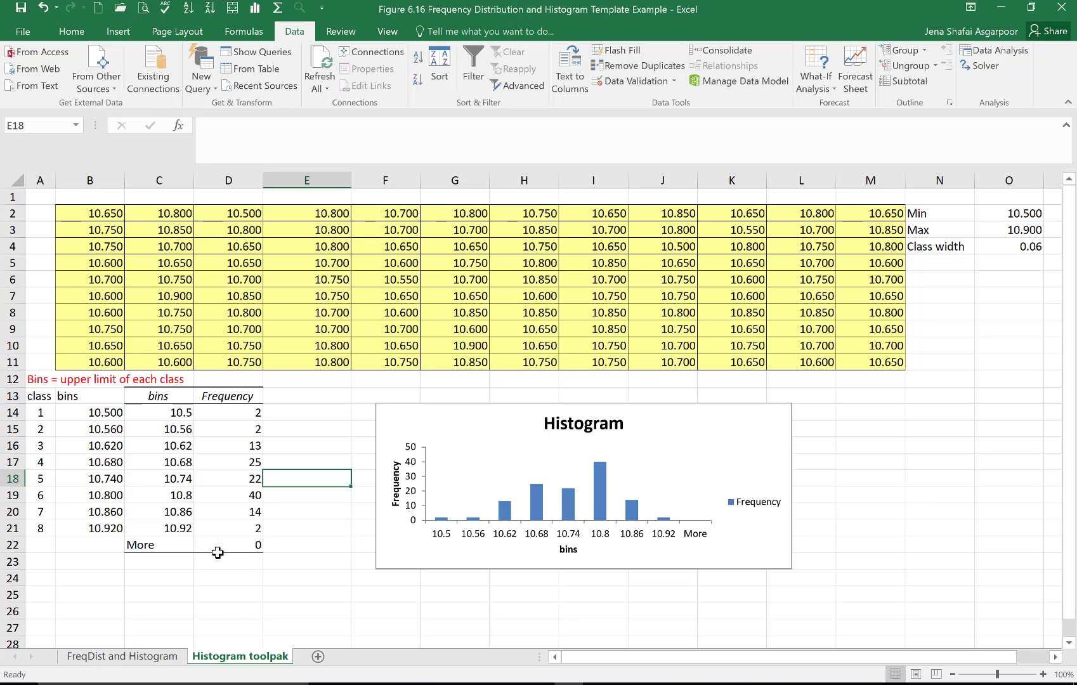
{"action": "left_click", "coordinate": [1028, 248]}
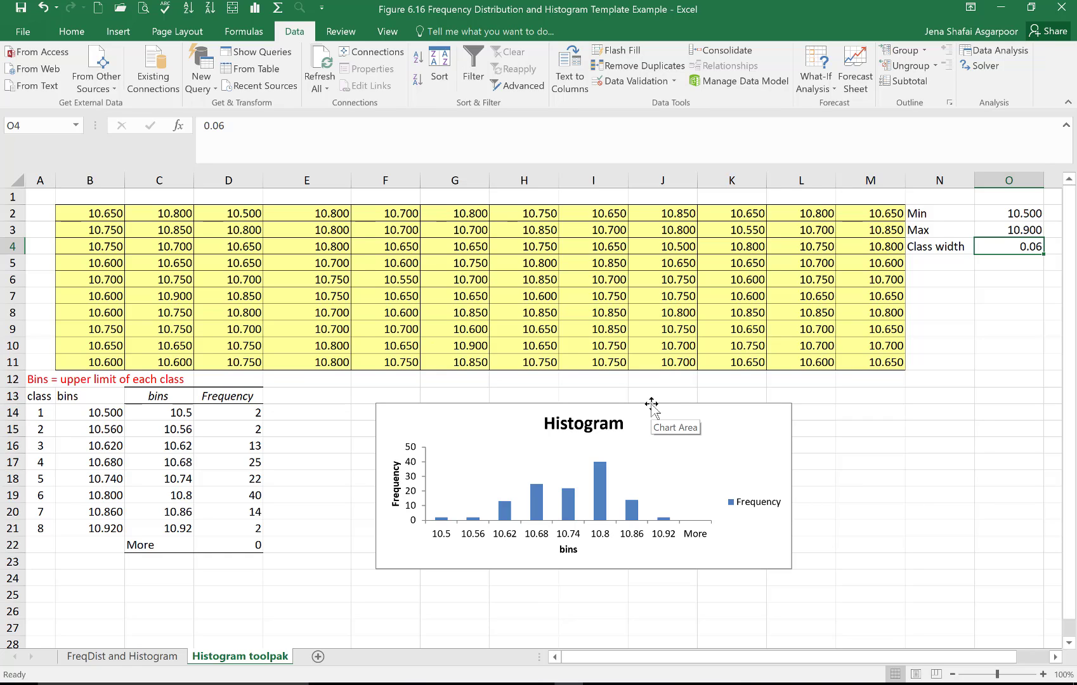
{"action": "mouse_move", "coordinate": [605, 482]}
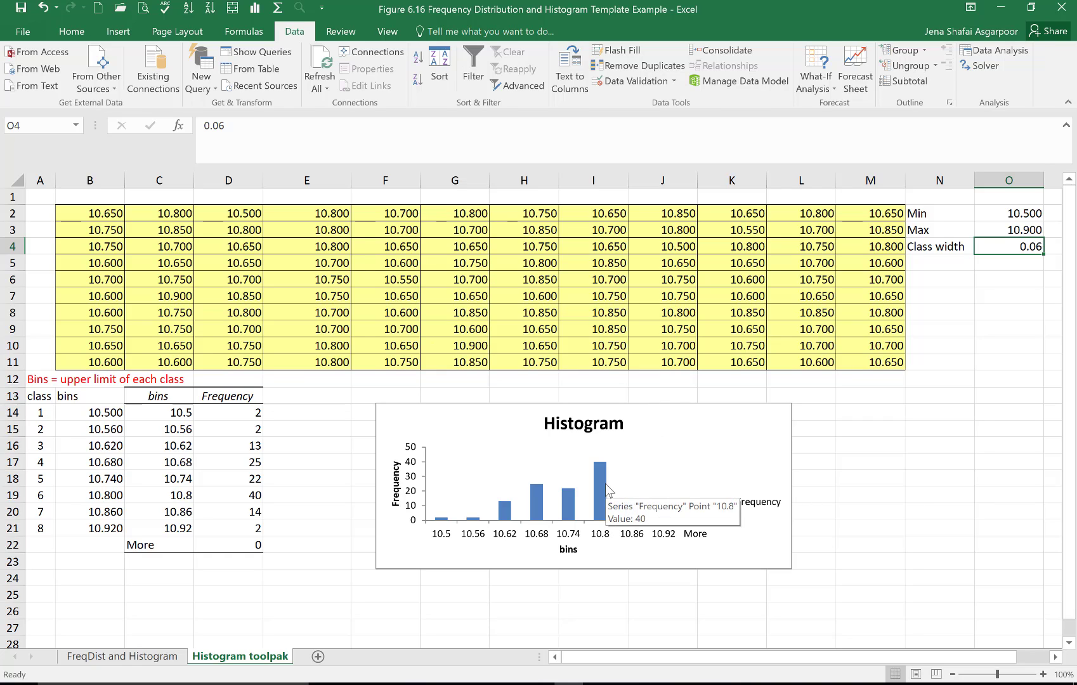
Step: Change the chart's horizontal axis title to "bins are upper limit for eachc lass"
{"action": "left_click", "coordinate": [571, 549]}
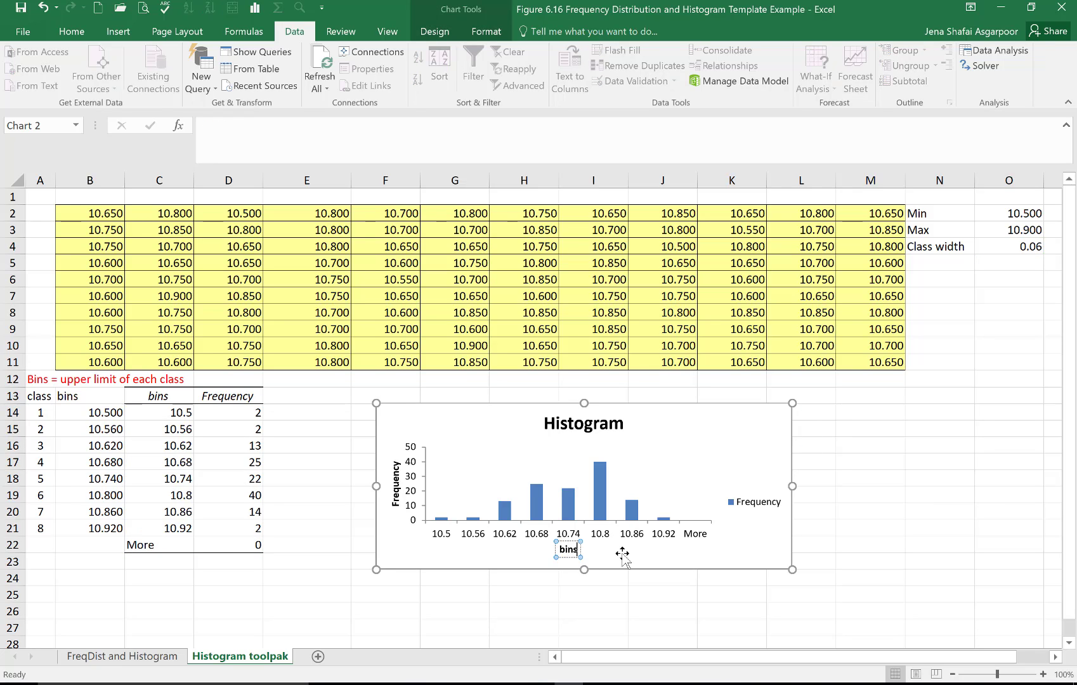
{"action": "type", "text": "are"}
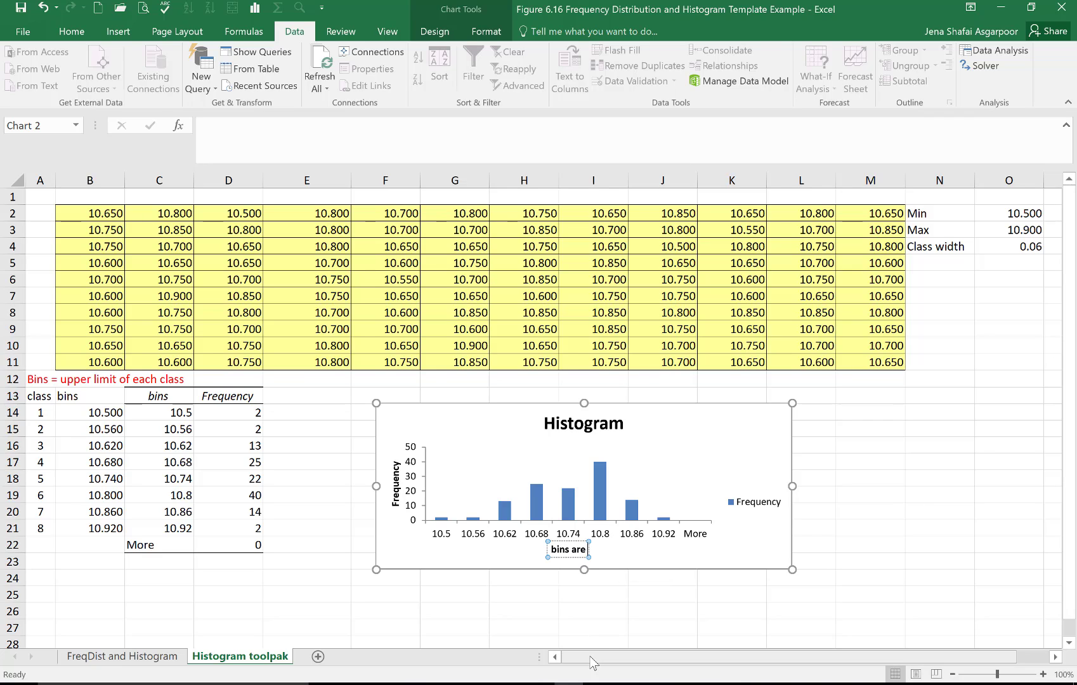
{"action": "type", "text": " upper limi"}
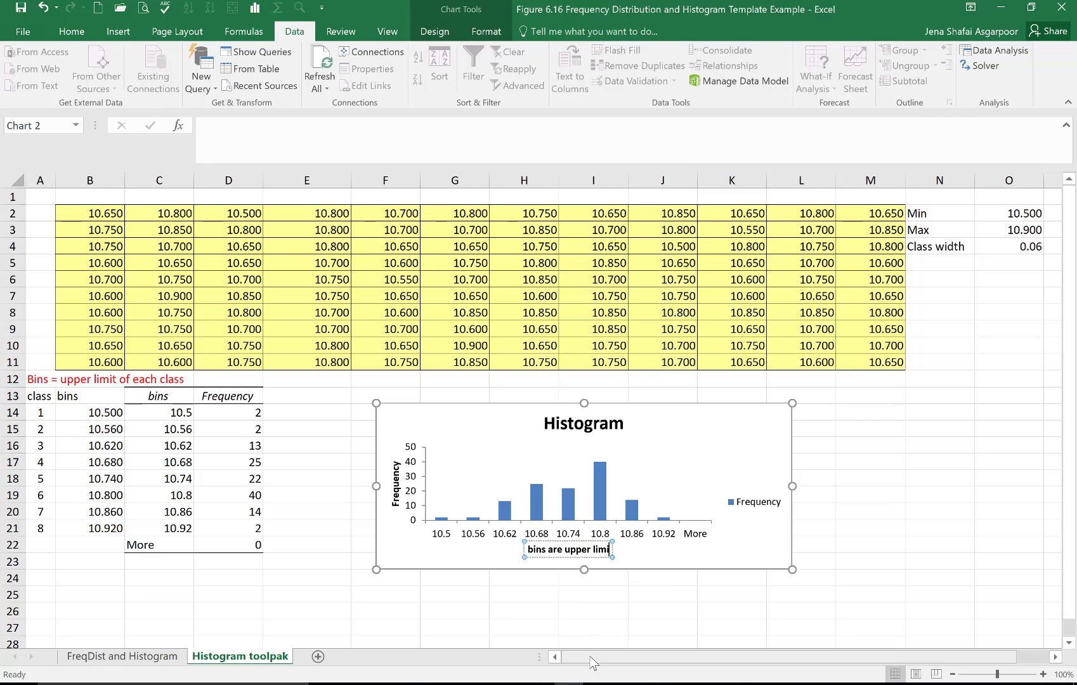
{"action": "type", "text": "t of clas"}
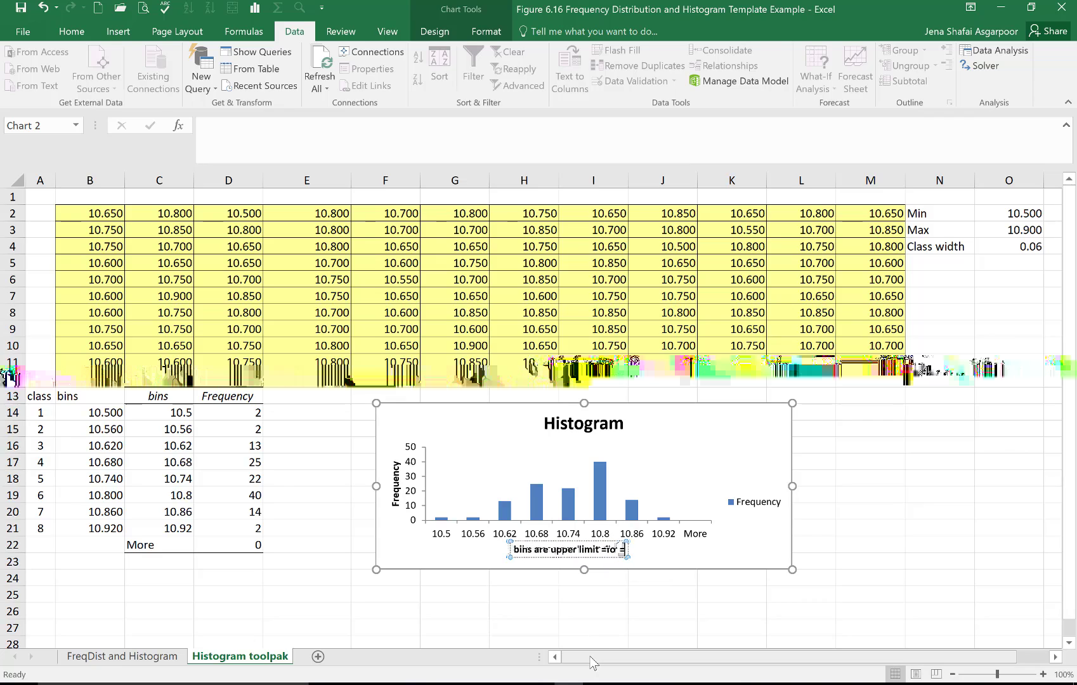
{"action": "key", "text": "BackSpace"}
{"action": "key", "text": "BackSpace"}
{"action": "key", "text": "BackSpace"}
{"action": "key", "text": "BackSpace"}
{"action": "key", "text": "BackSpace"}
{"action": "key", "text": "BackSpace"}
{"action": "key", "text": "BackSpace"}
{"action": "type", "text": "for ea"}
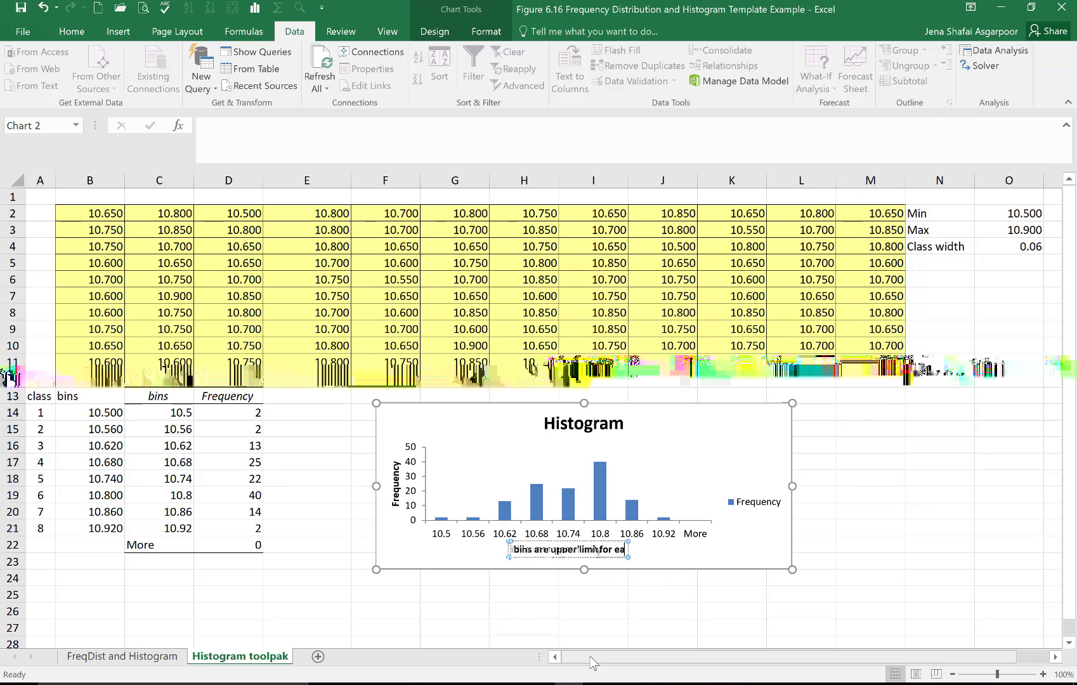
{"action": "type", "text": "ch class"}
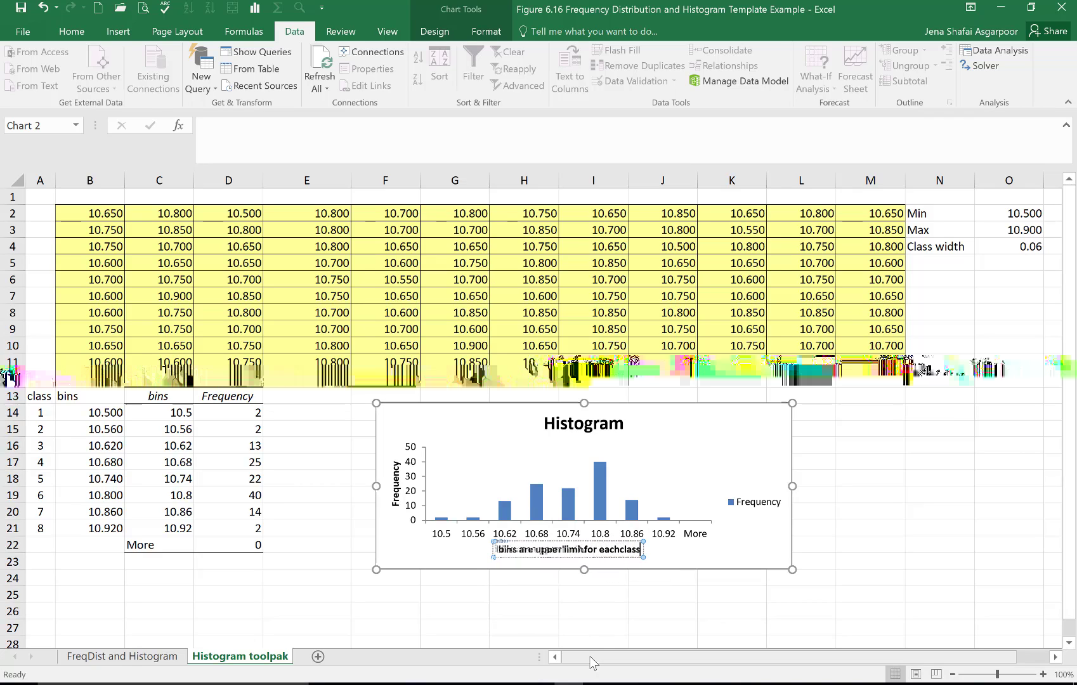
{"action": "key", "text": "Left"}
{"action": "key", "text": "Left"}
{"action": "key", "text": "Left"}
{"action": "key", "text": "Left"}
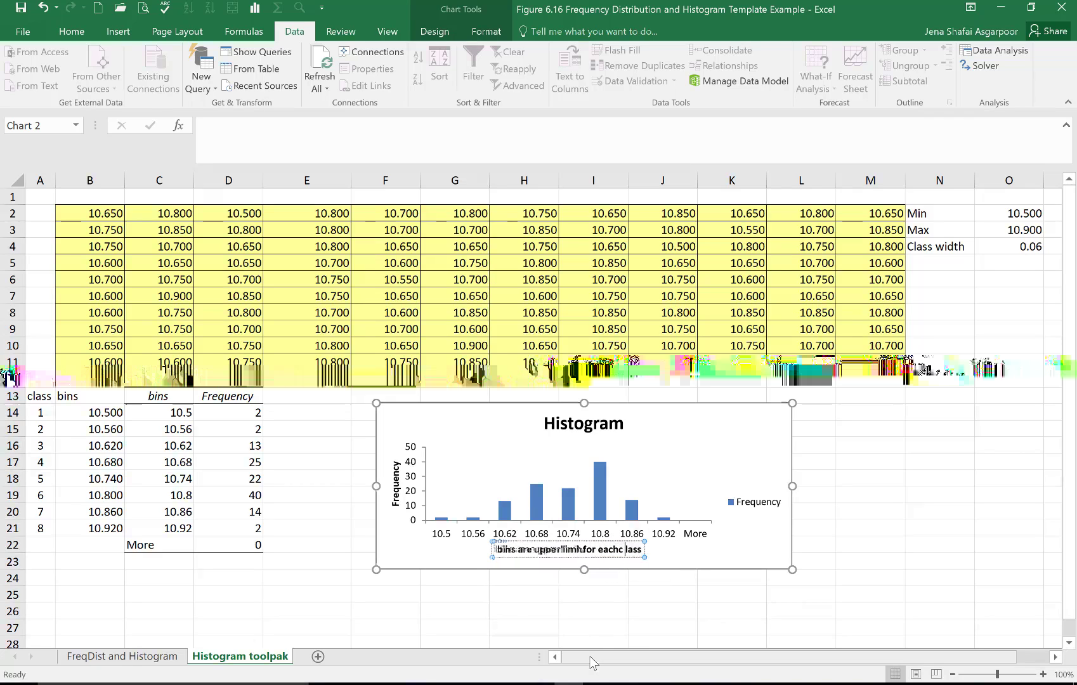
{"action": "left_click", "coordinate": [777, 623]}
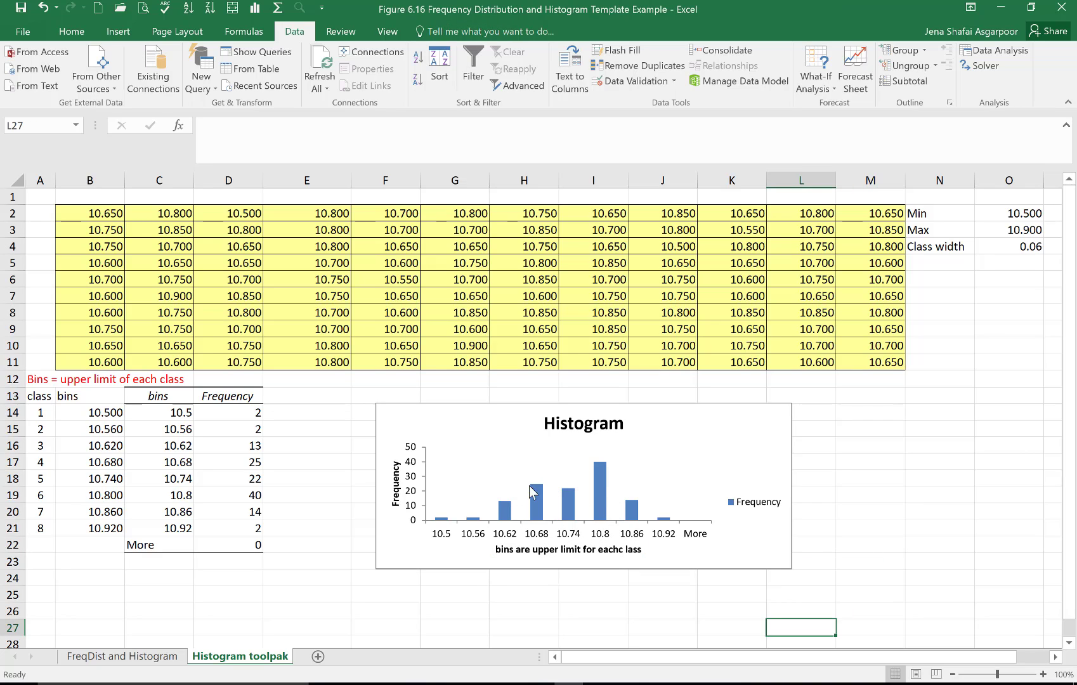
Step: Enlarge the histogram chart to span about columns F to M and rows 9 to 27
{"action": "mouse_move", "coordinate": [537, 494]}
{"action": "mouse_move", "coordinate": [600, 479]}
{"action": "left_click_drag", "start_coordinate": [592, 571], "coordinate": [590, 622]}
{"action": "left_click_drag", "start_coordinate": [796, 518], "coordinate": [874, 515]}
{"action": "left_click_drag", "start_coordinate": [873, 404], "coordinate": [908, 330]}
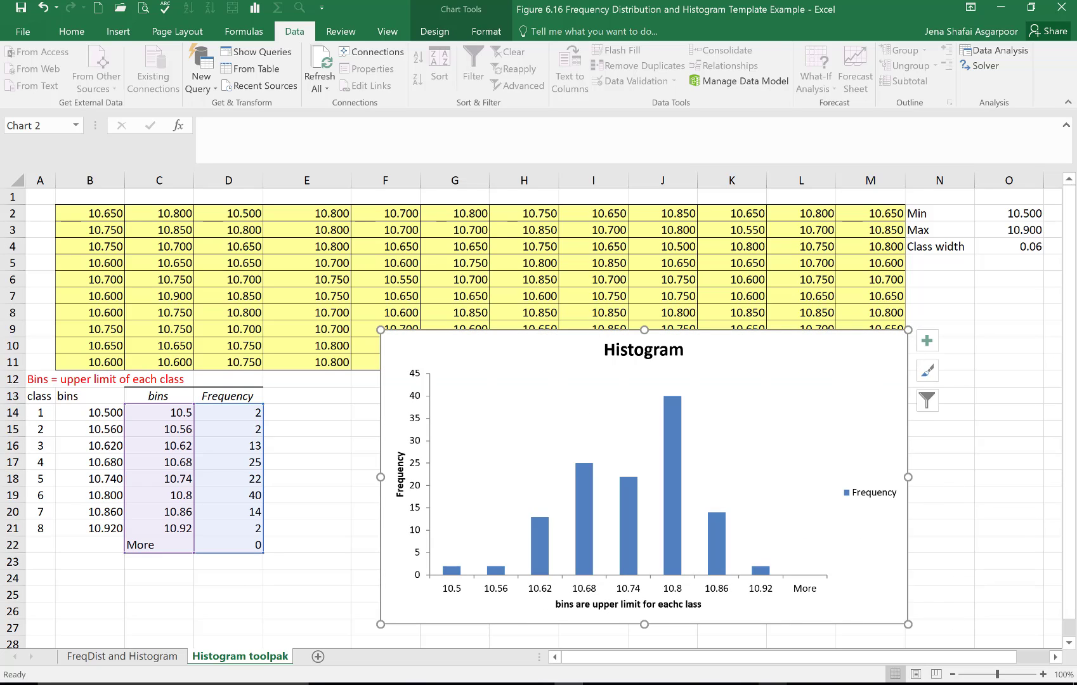
{"action": "left_click", "coordinate": [801, 684]}
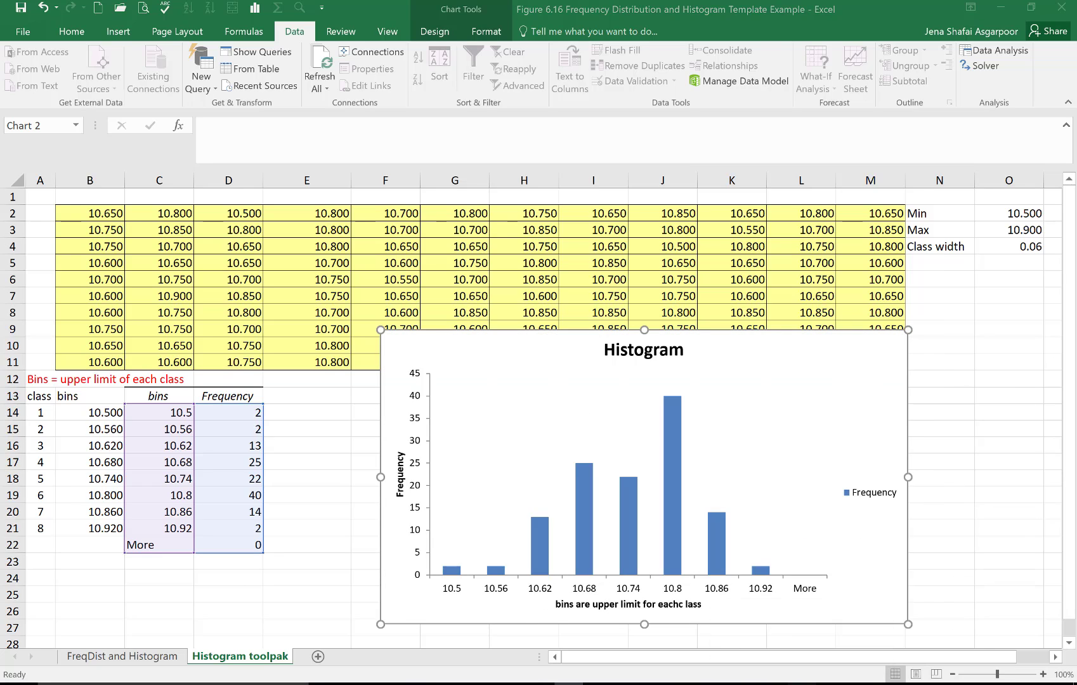